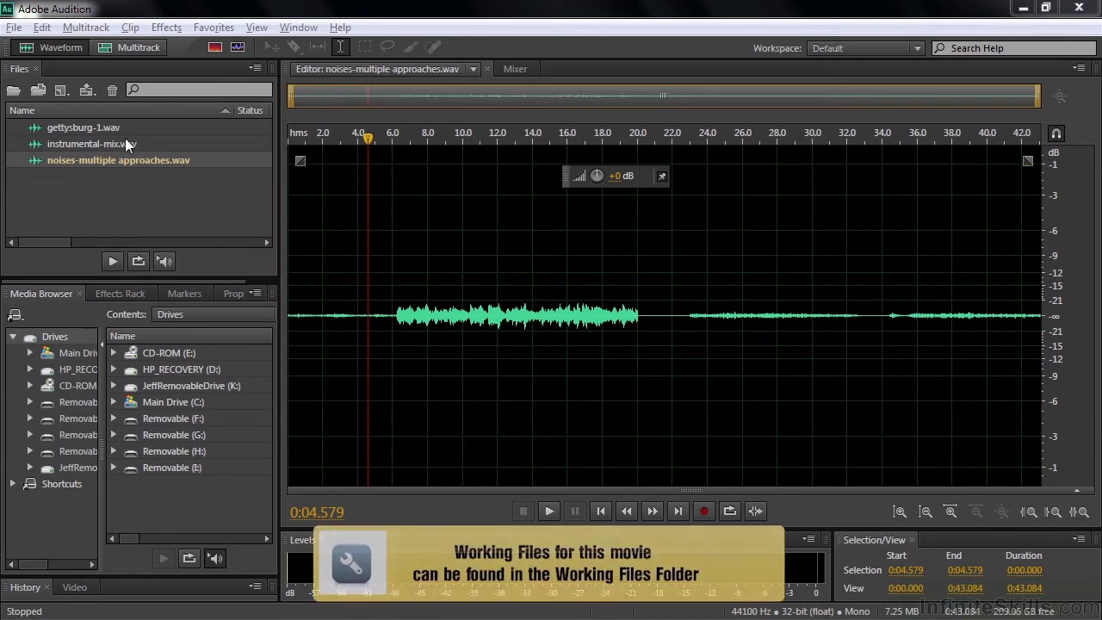
Browse the music and noises folders for another file, then cancel without opening one.
double_click(56, 192)
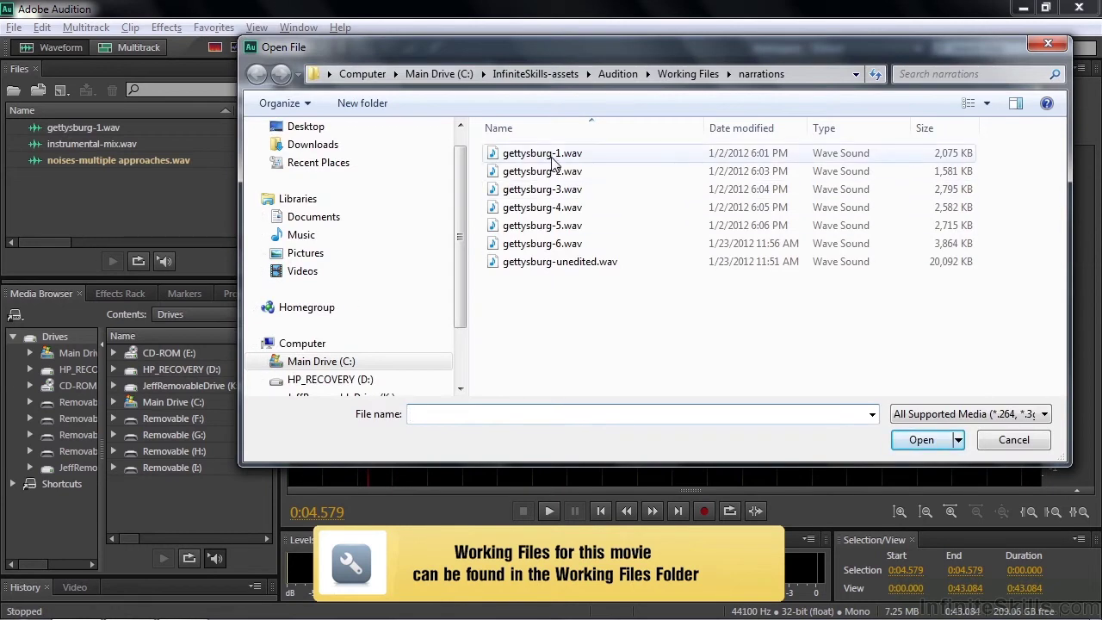
left_click(688, 74)
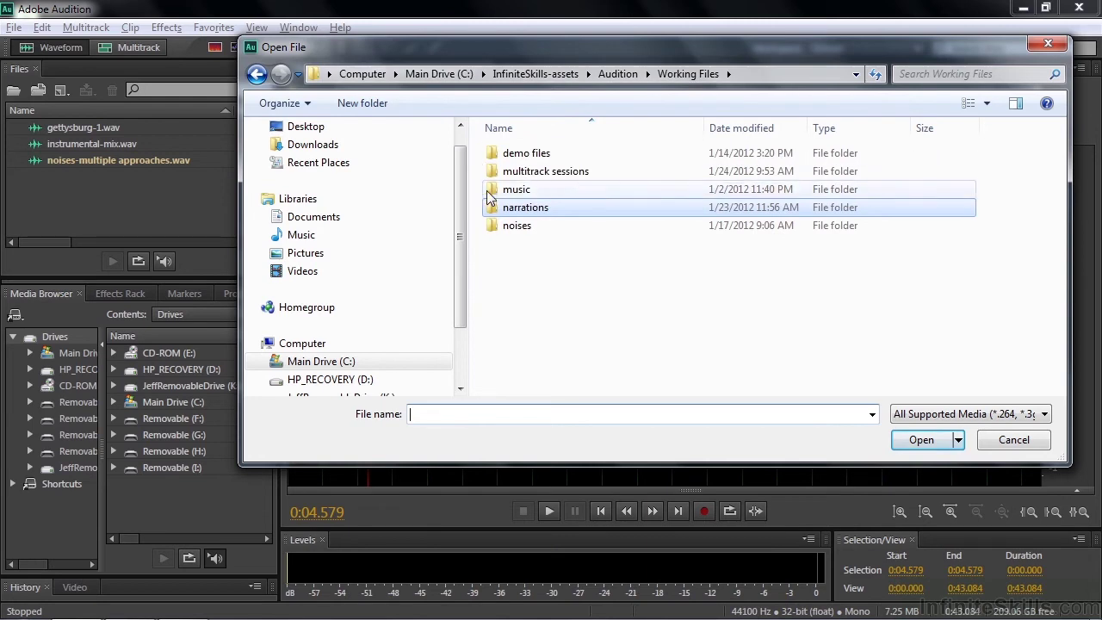
double_click(516, 189)
double_click(504, 171)
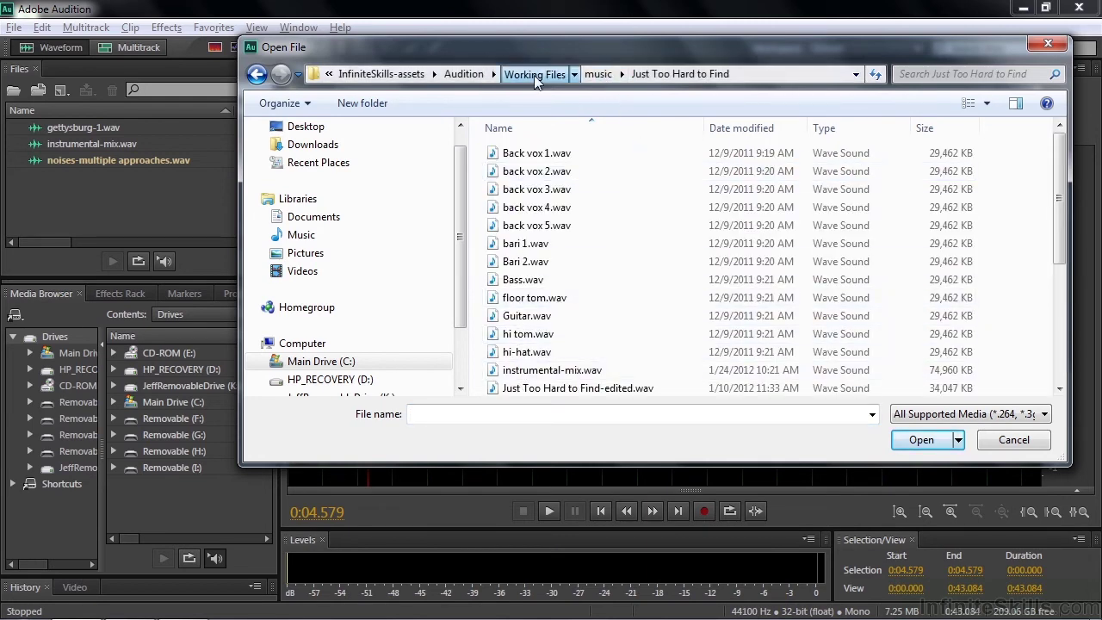
left_click(533, 74)
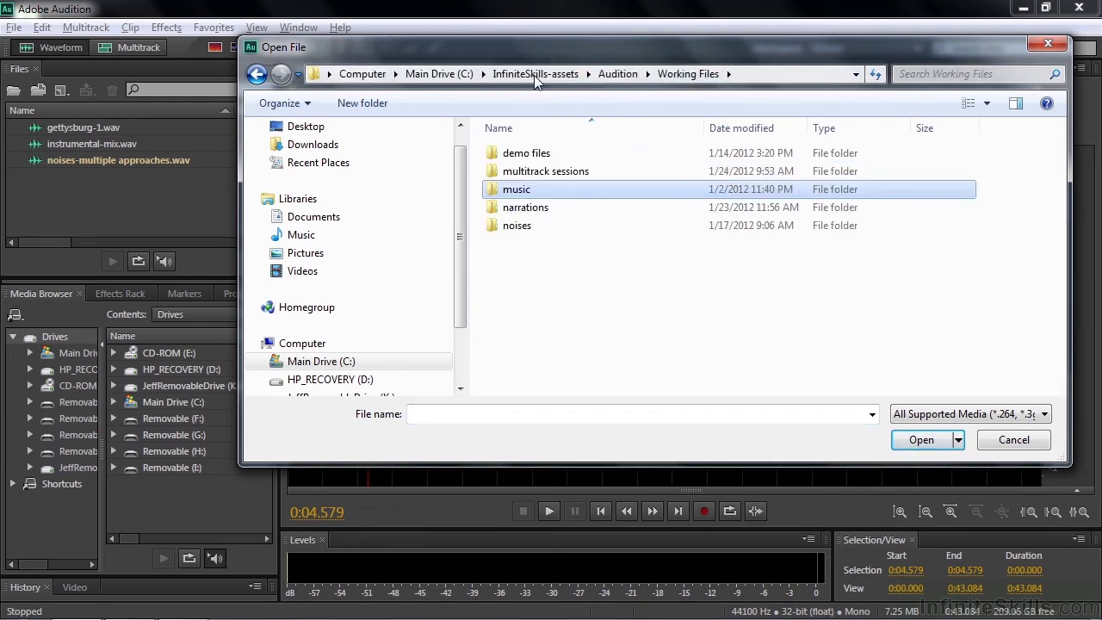
double_click(515, 227)
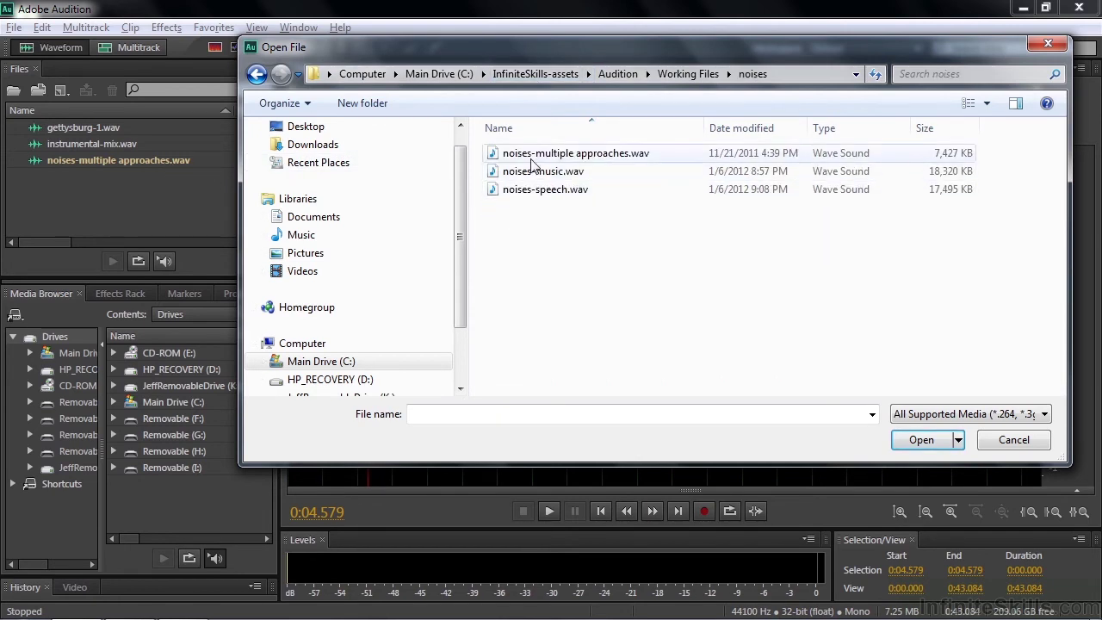
left_click(1024, 449)
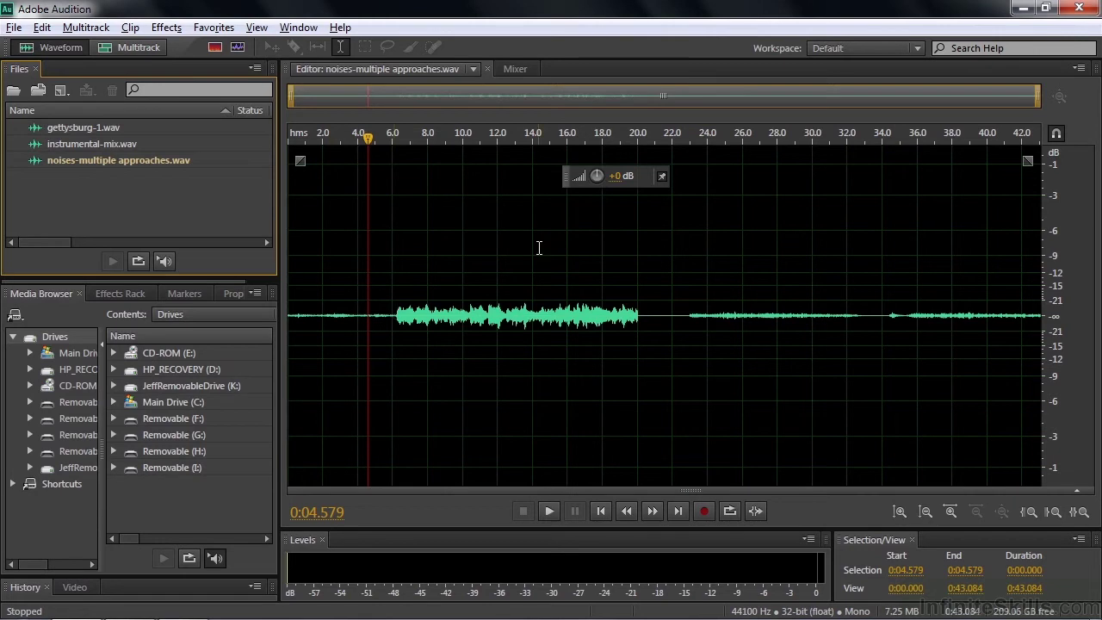
Amplify all of noises-multiple approaches.wav by +15 dB and play it from about 0.8 s.
left_click_drag(600, 180, 600, 138)
left_click(302, 316)
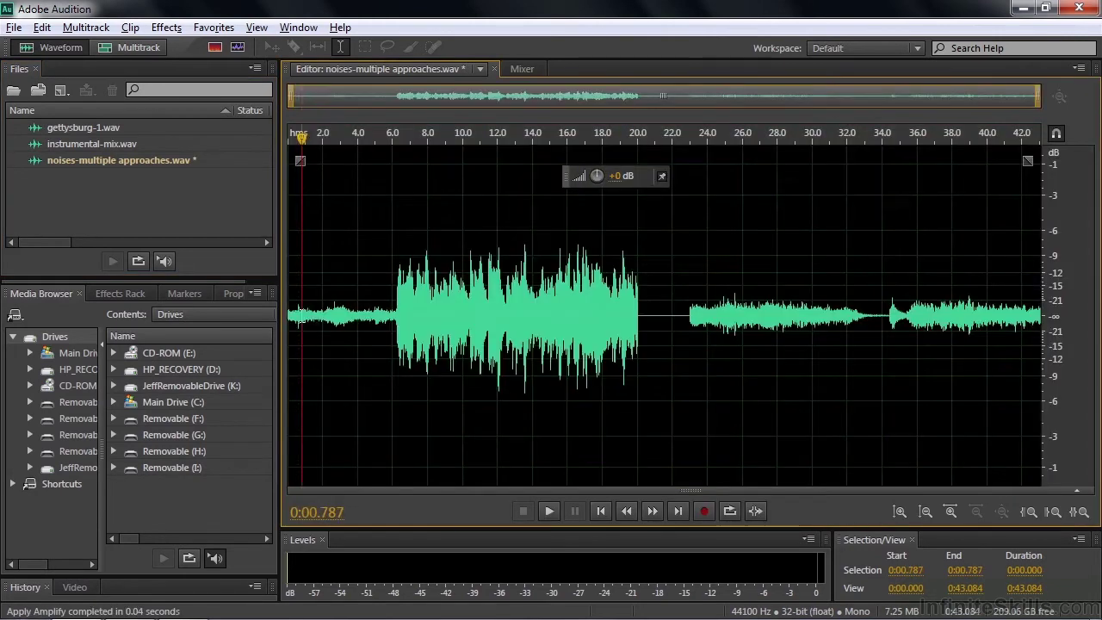
key("space")
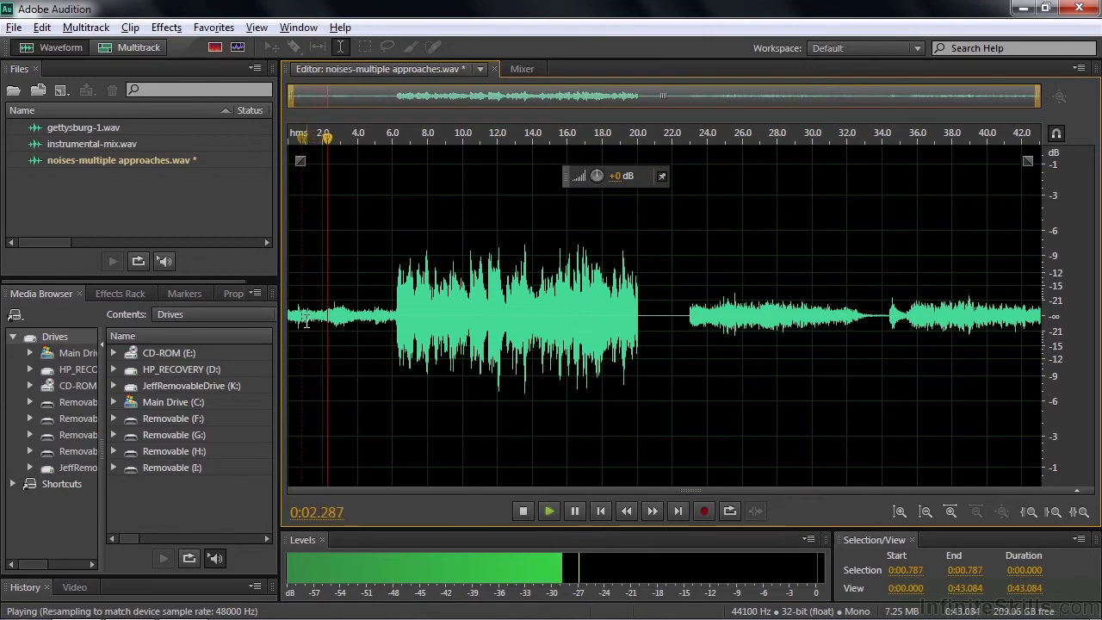
key("space")
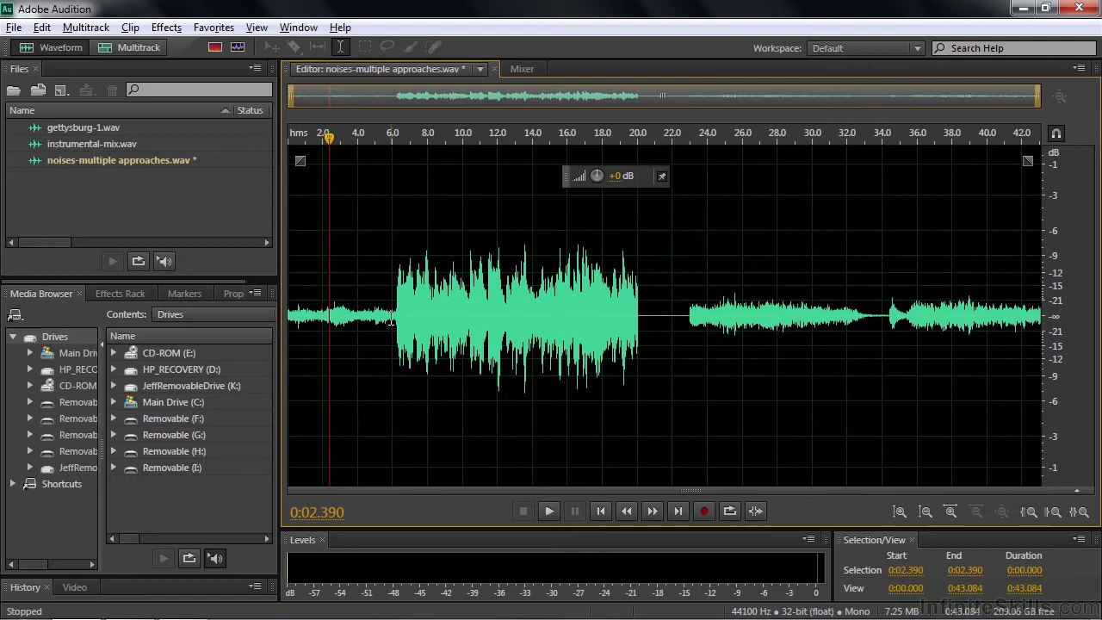
Select 0 to 6.25 s and drop its amplitude to -∞ dB to flatten the opening.
left_click_drag(392, 311, 279, 310)
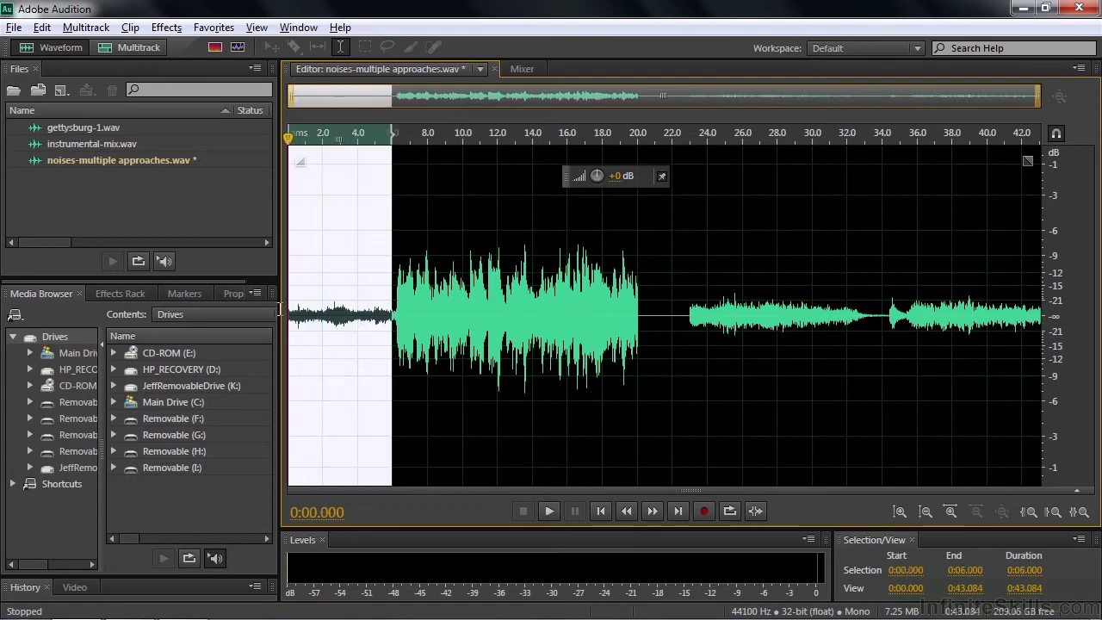
left_click_drag(379, 139, 403, 140)
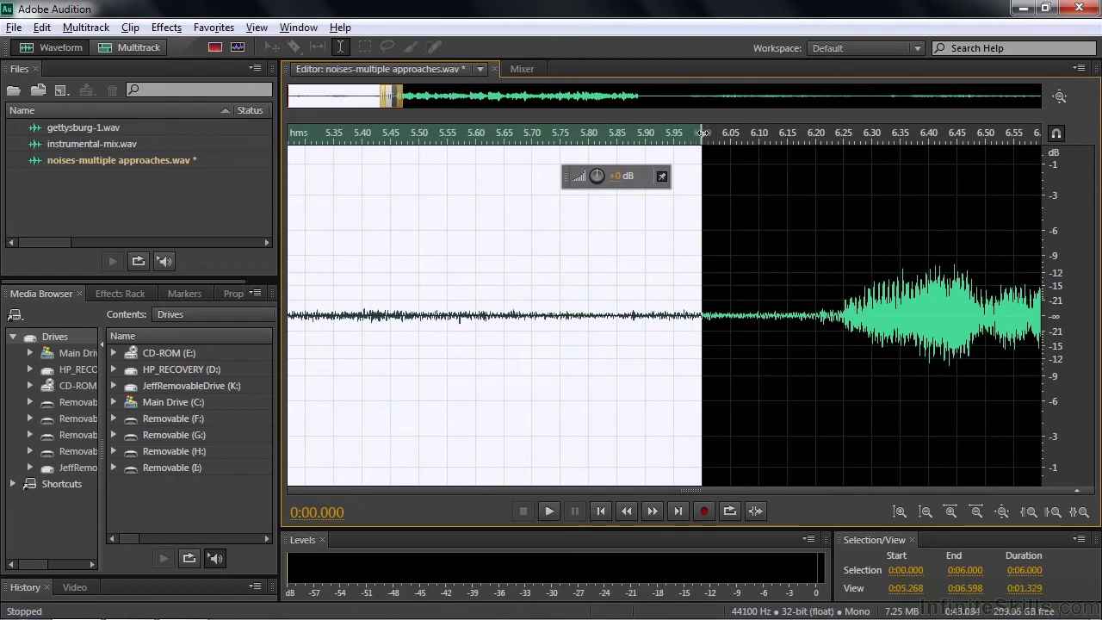
left_click_drag(703, 133, 842, 165)
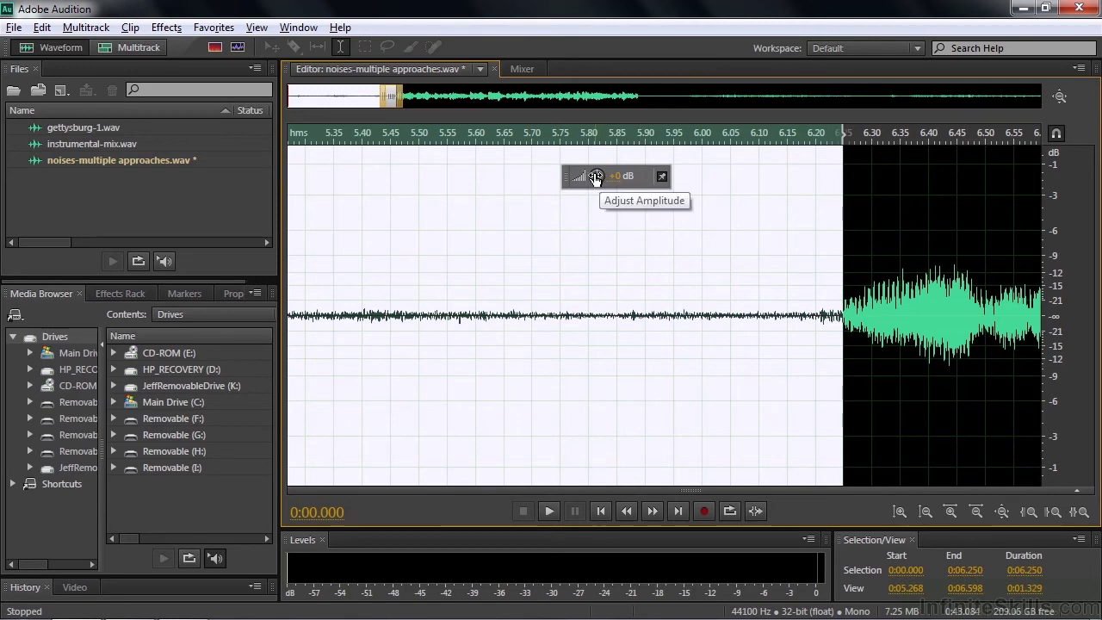
left_click_drag(595, 179, 553, 281)
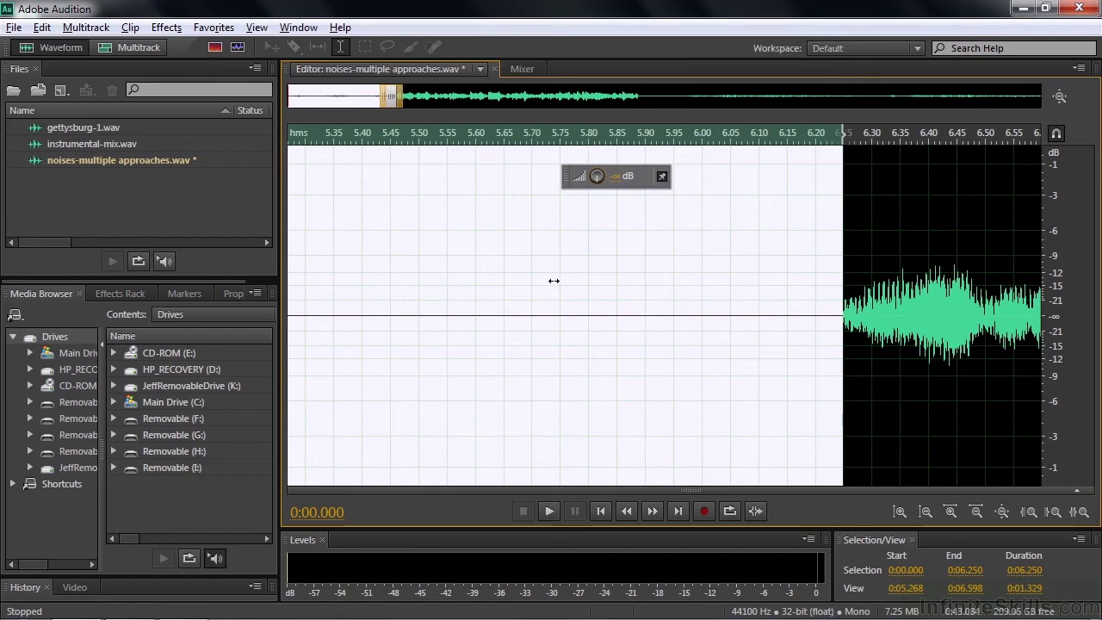
Listen from about 6.15 s, then return to the start and zoom out to the full file.
left_click(788, 309)
key("space")
key("space")
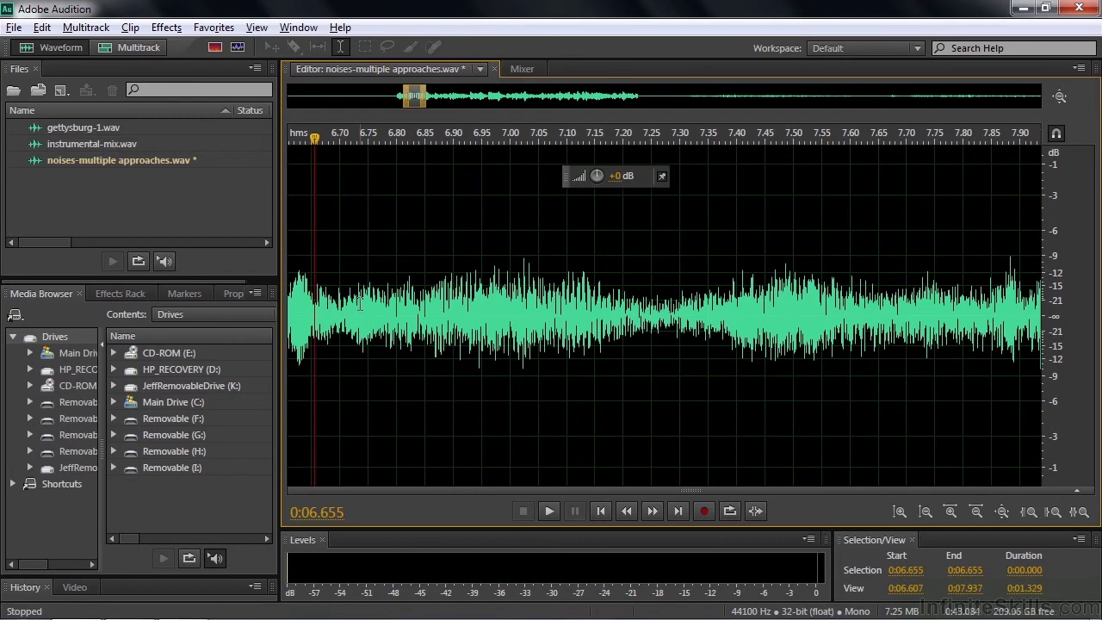
key("Home")
key("backslash")
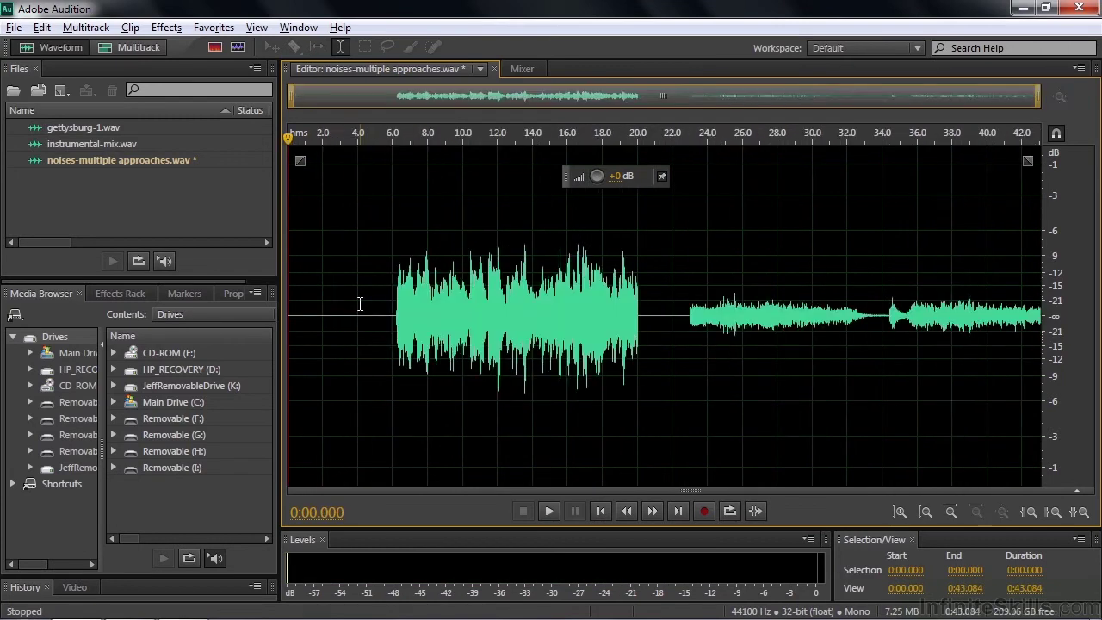
Play through the end of the quiet opening, then select 0 to 6.25 s.
left_click(346, 315)
left_click(365, 315)
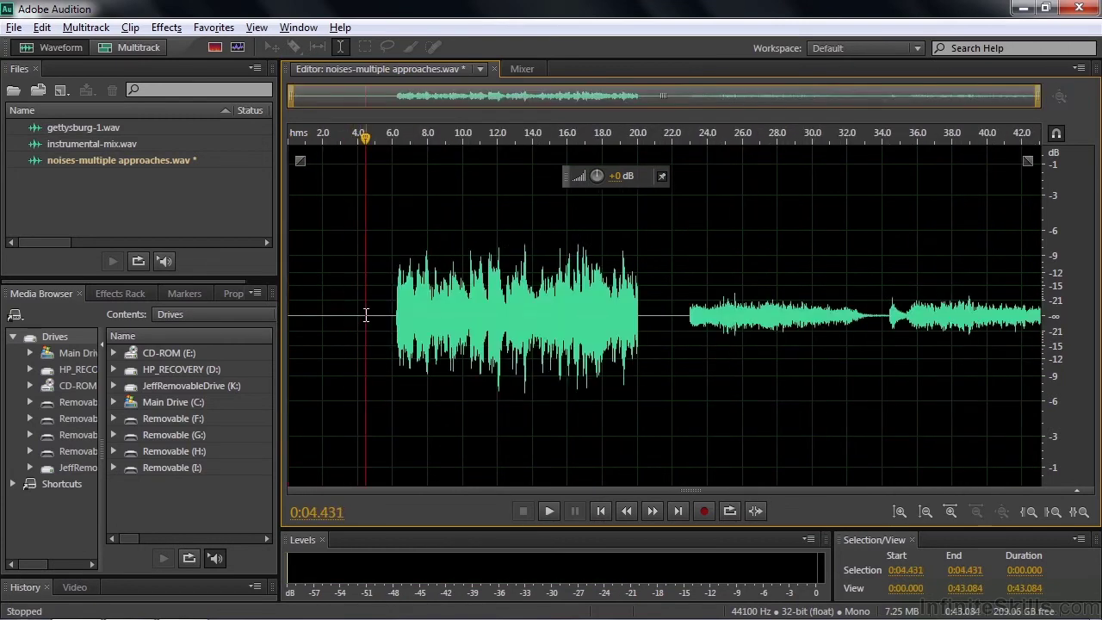
key("space")
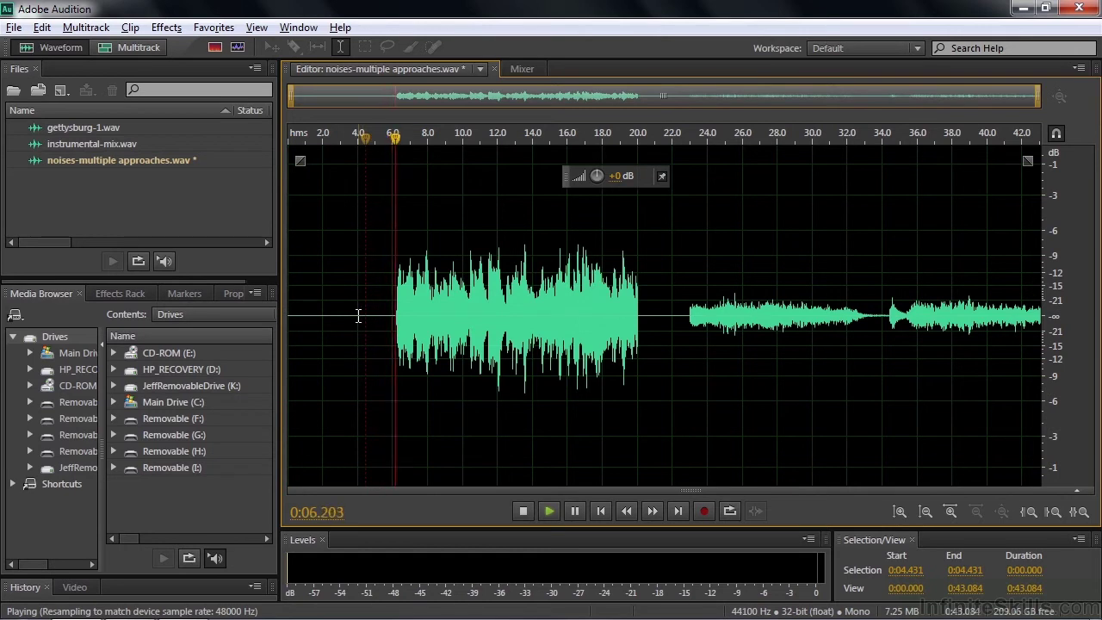
key("space")
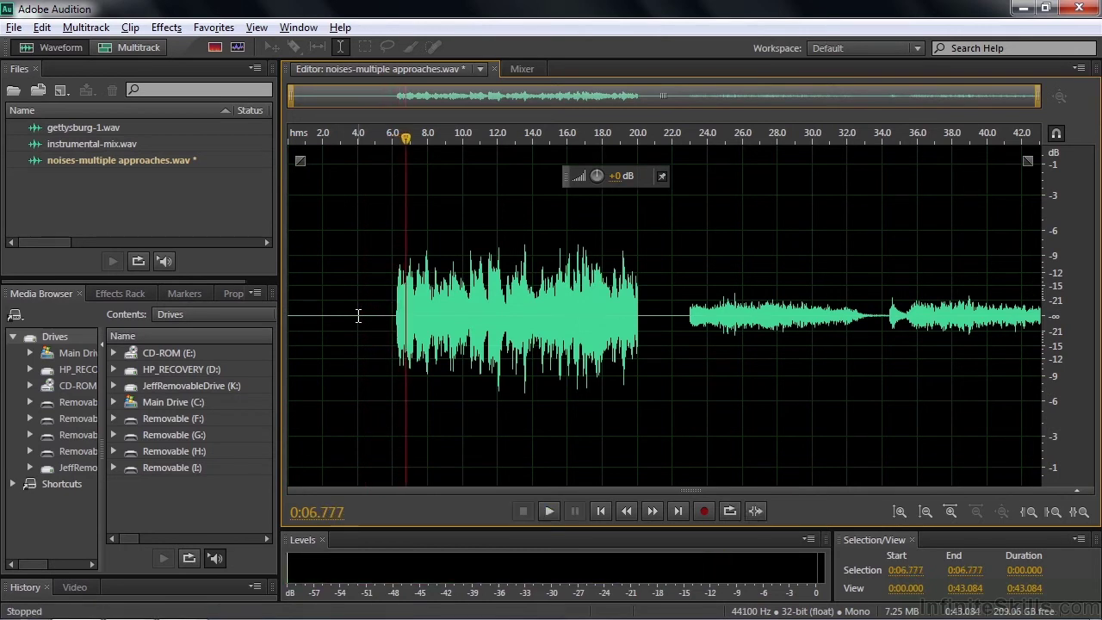
left_click_drag(397, 315, 288, 314)
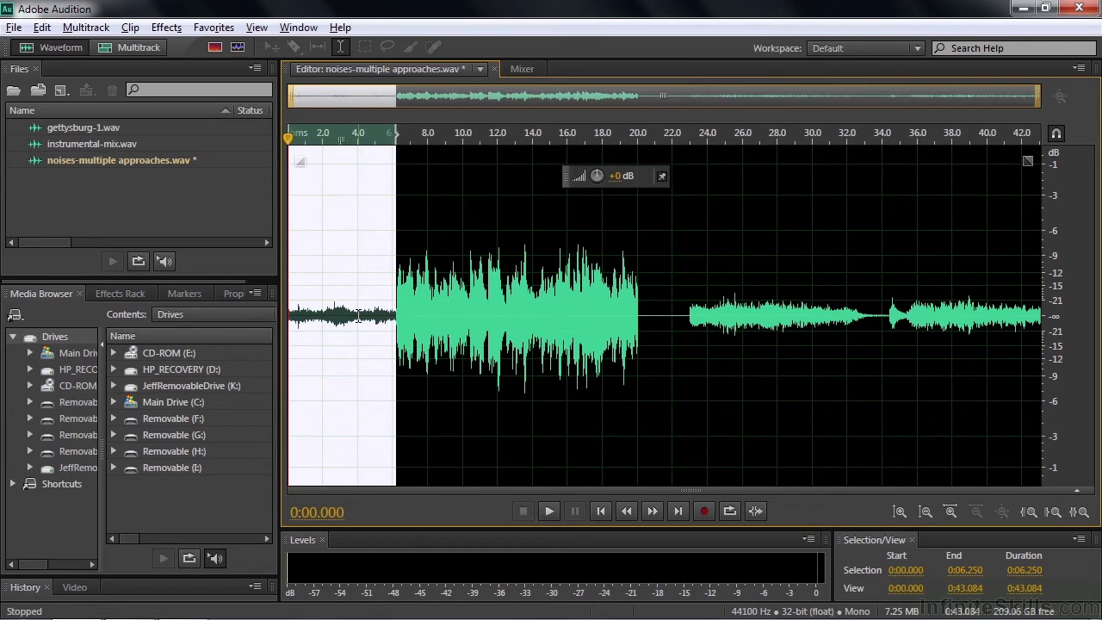
Apply Effects > Silence to the selection and play across the silence-to-noise transition.
left_click(166, 28)
left_click(191, 151)
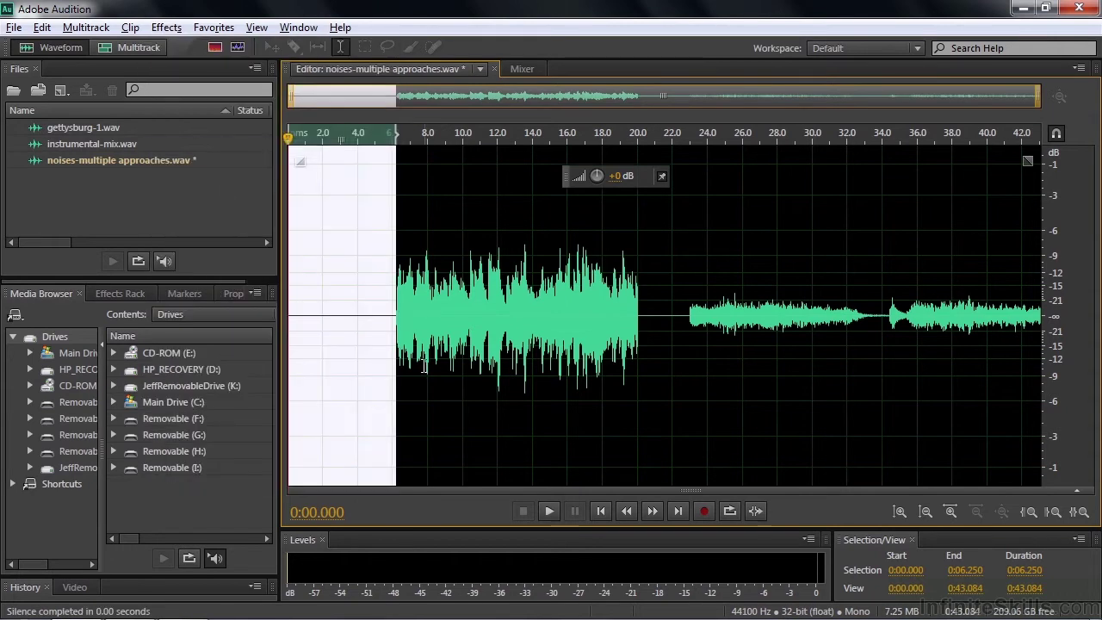
left_click(386, 319)
key("space")
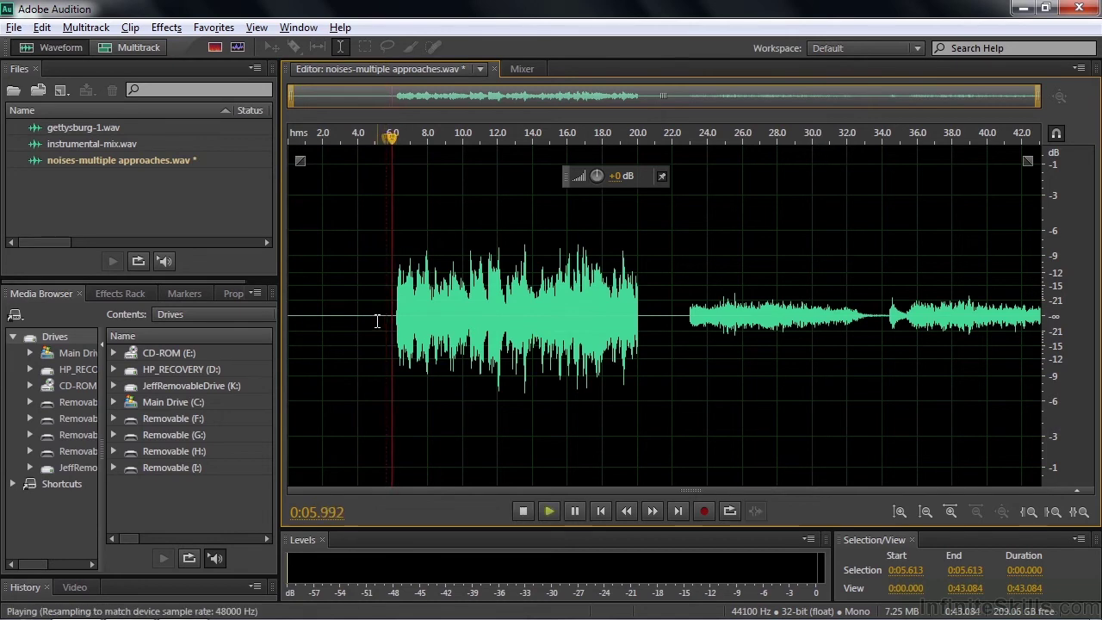
key("space")
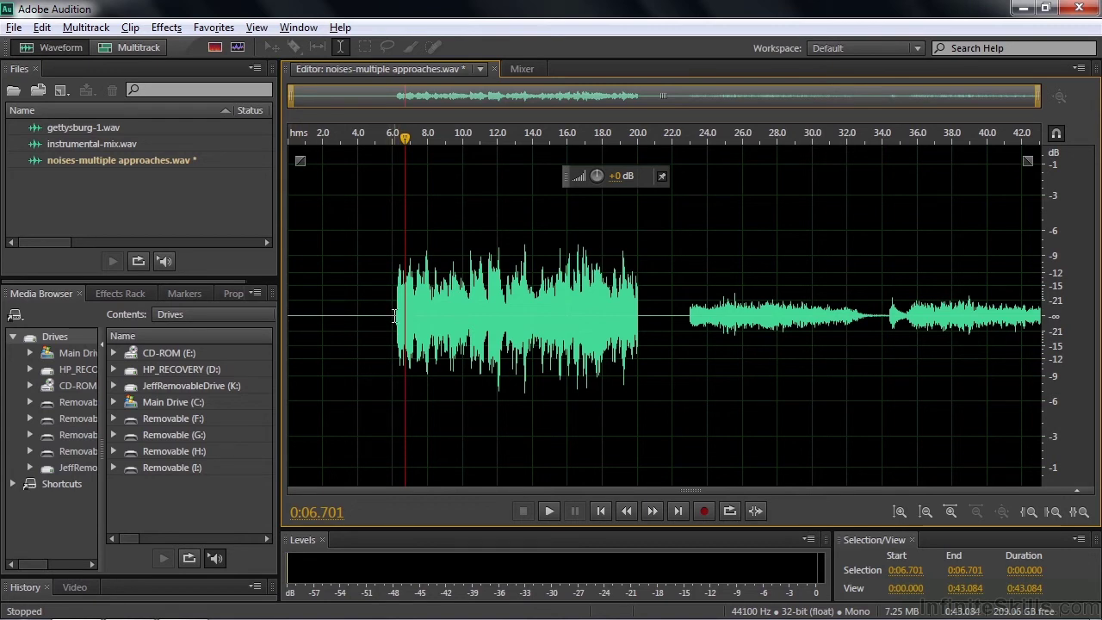
Select the noise onset from 6.0 to 6.745 s and apply a Fade In from Favorites.
left_click_drag(394, 316, 405, 317)
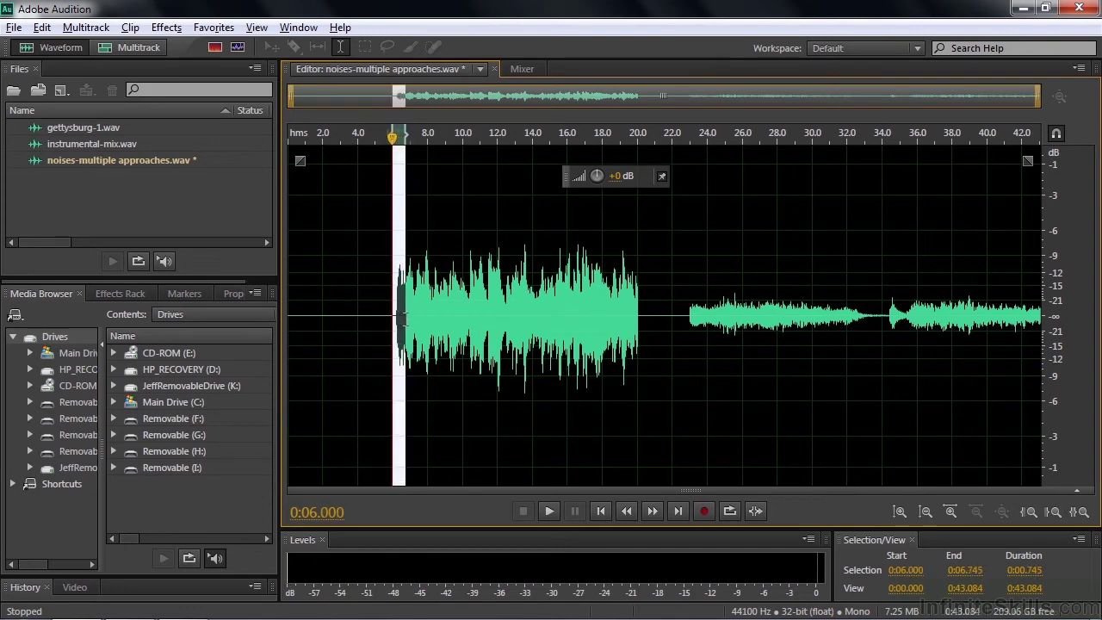
left_click(206, 31)
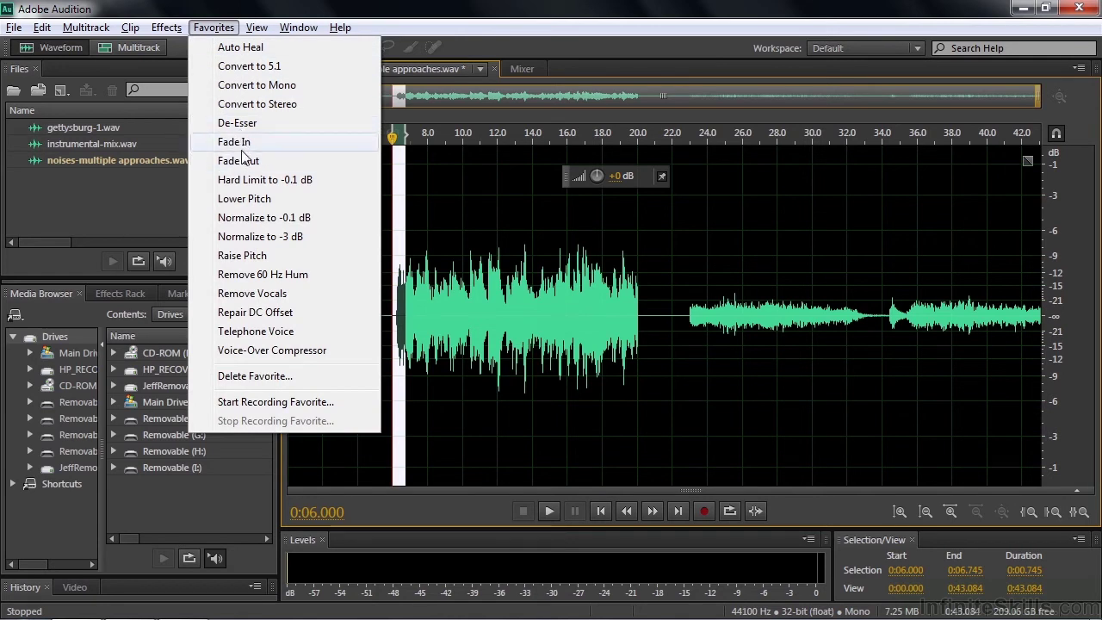
left_click(471, 246)
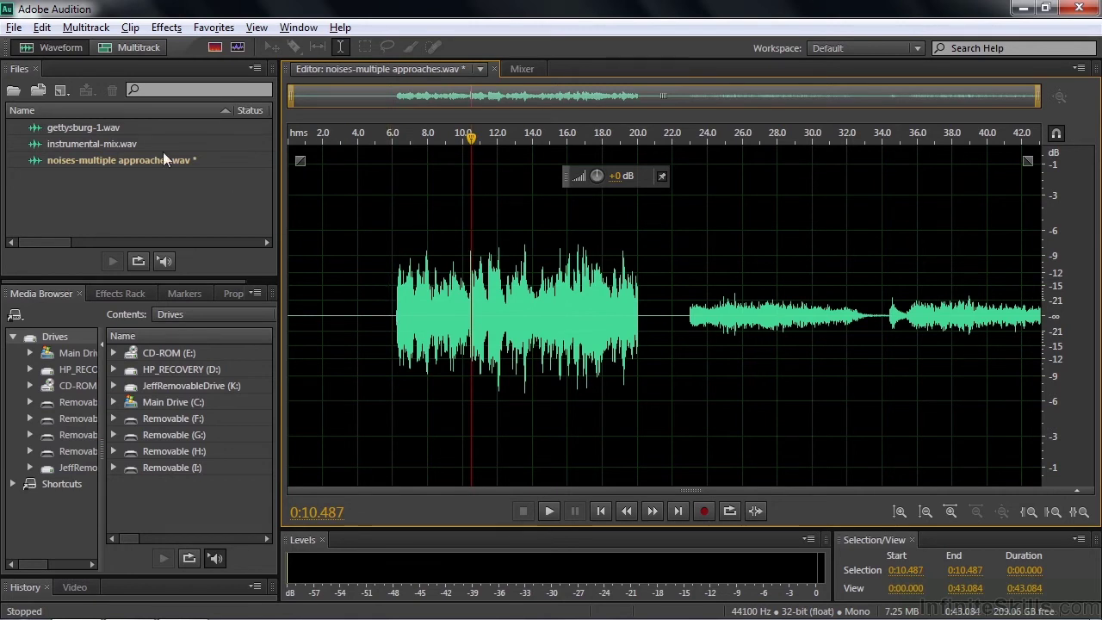
Open instrumental-mix.wav, play and scrub through to its final seconds, then return to the start.
double_click(43, 148)
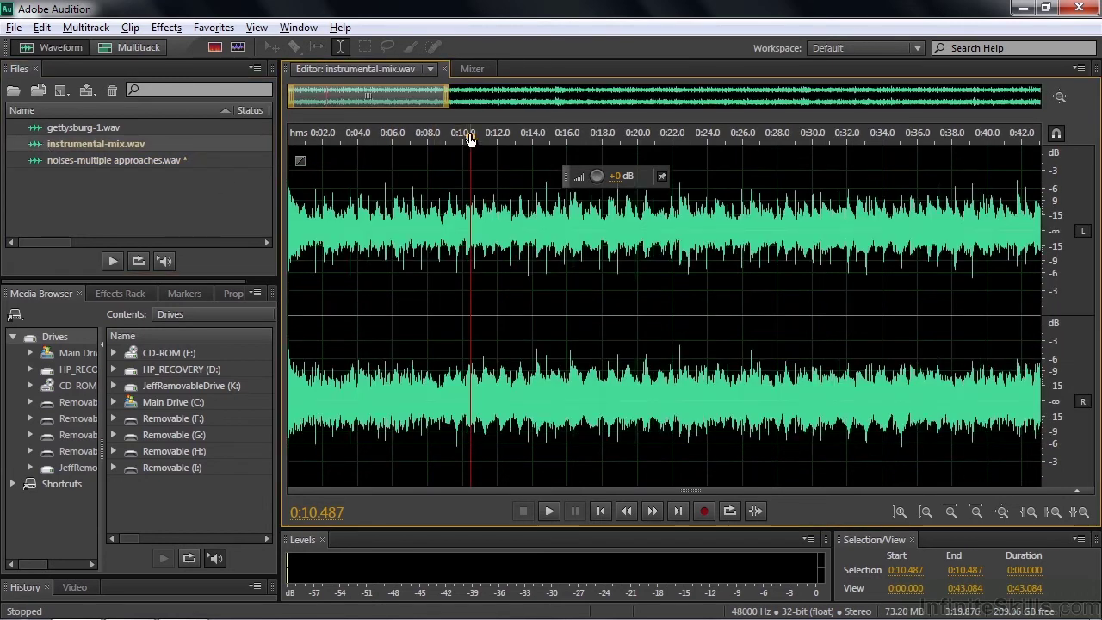
left_click(299, 163)
key("space")
key("space")
key("space")
key("space")
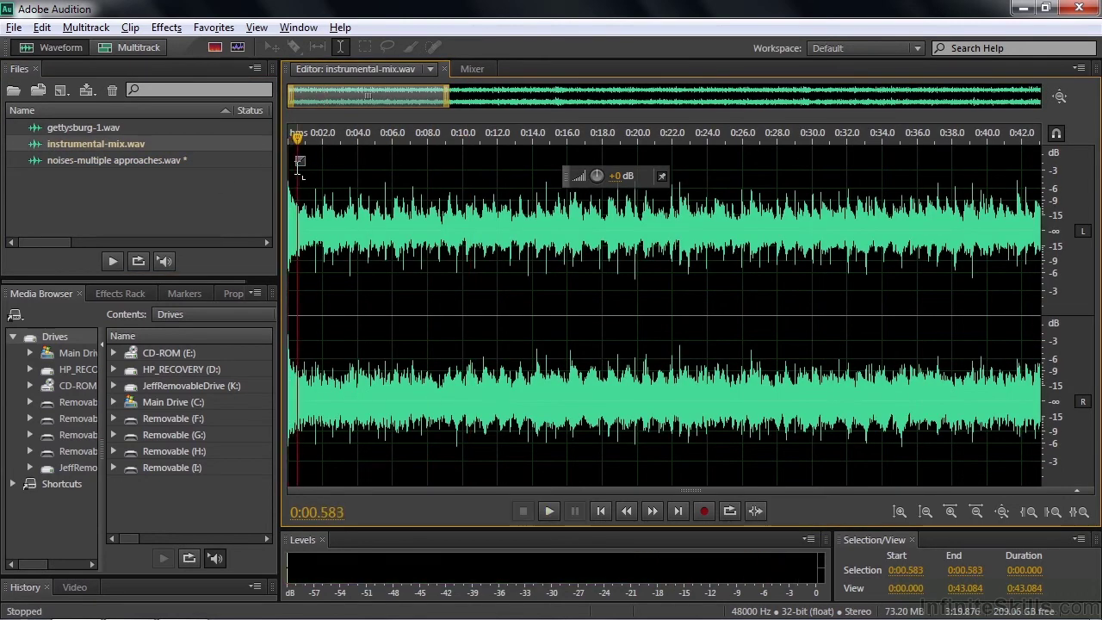
left_click_drag(297, 136, 1098, 200)
scroll(1015, 134, "down", 5)
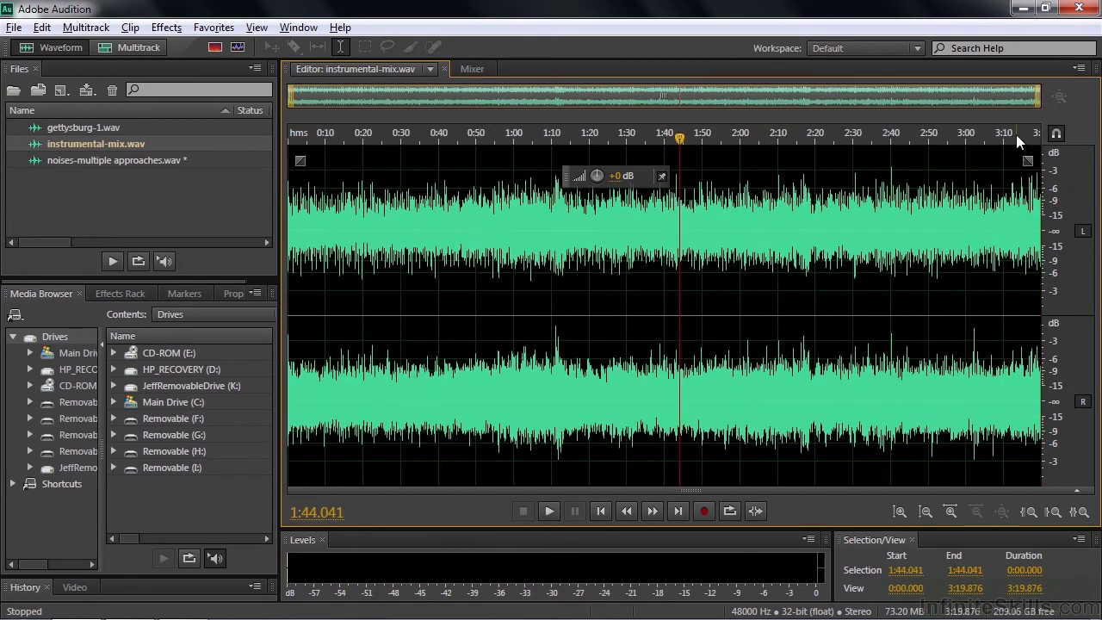
left_click_drag(1016, 134, 1029, 137)
key("space")
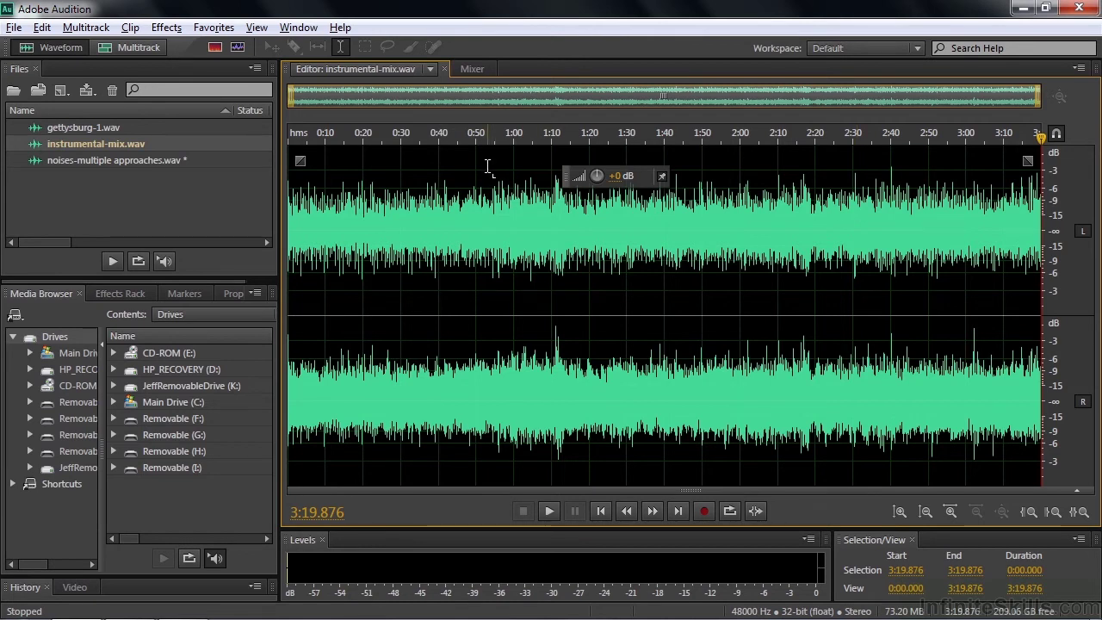
key("Home")
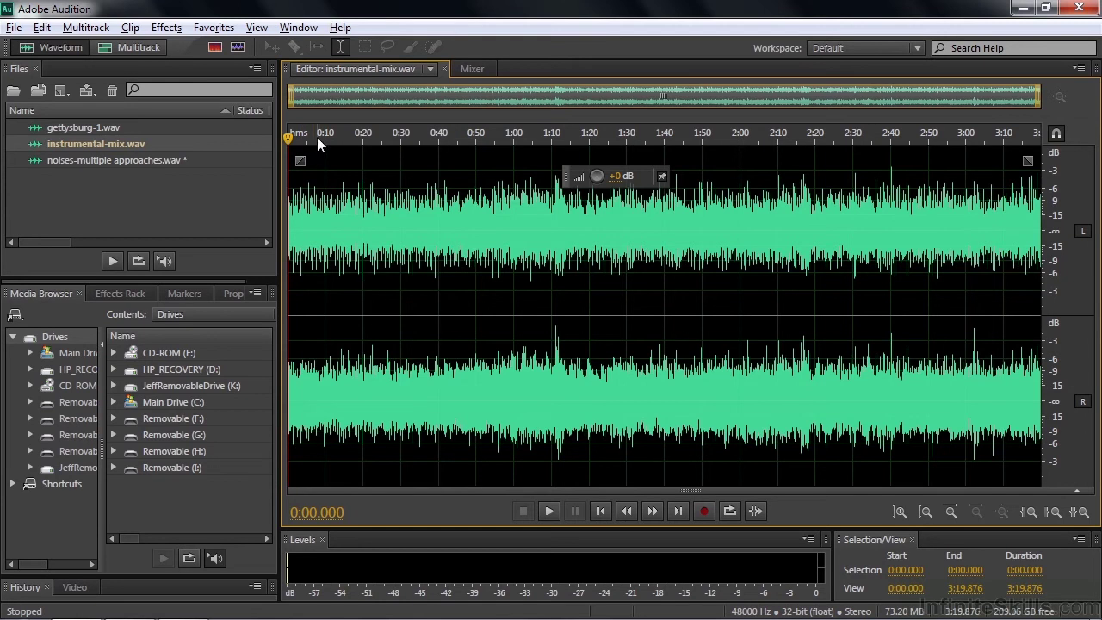
Zoom into the first seconds and preview the fade-in swelling around 1.2 s.
mouse_move(316, 137)
left_mouse_down()
mouse_move(262, 133)
mouse_move(329, 156)
mouse_move(592, 153)
mouse_move(593, 181)
left_mouse_up()
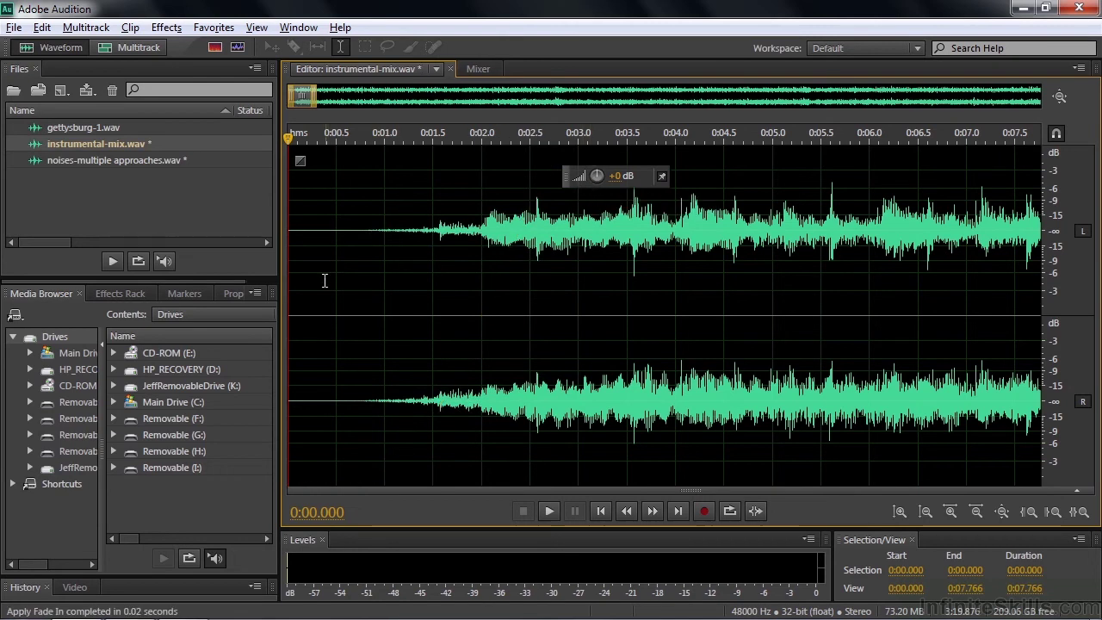
key("space")
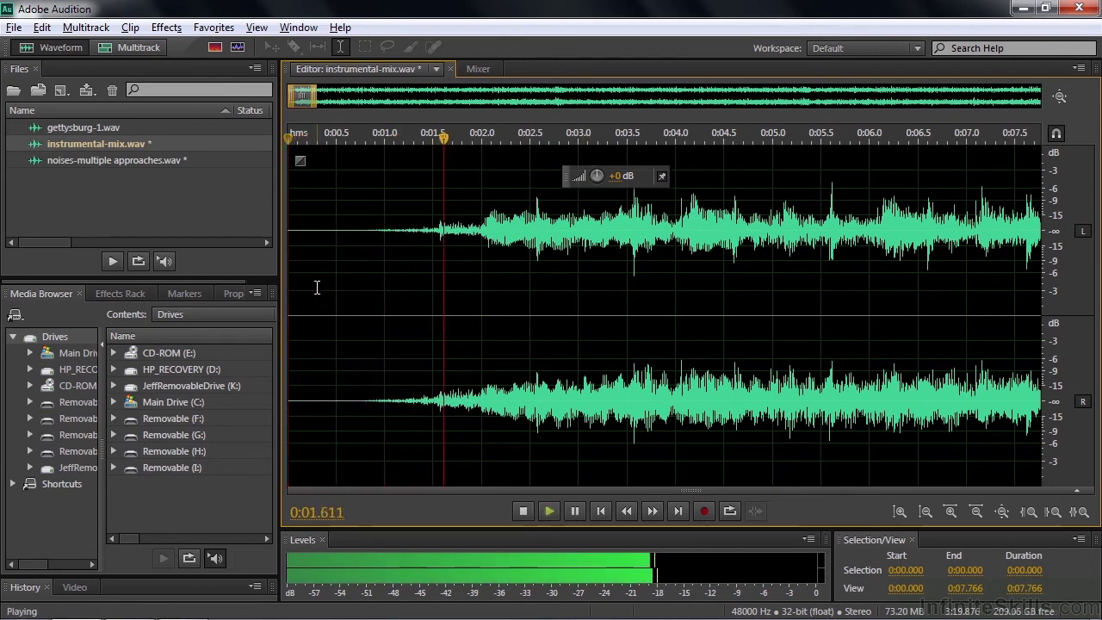
key("space")
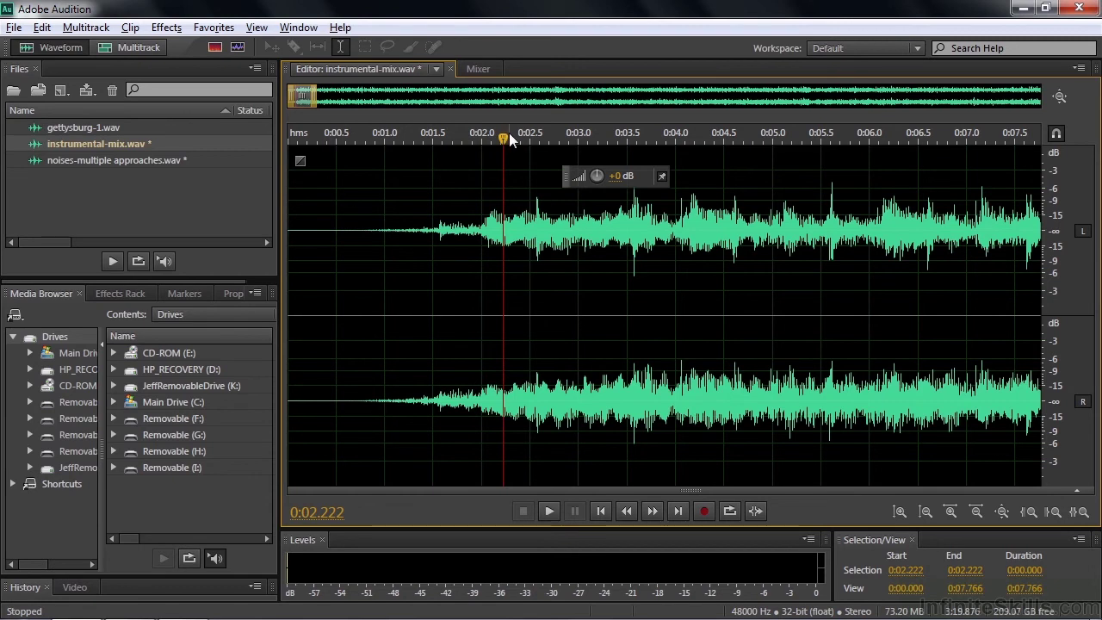
key("Home")
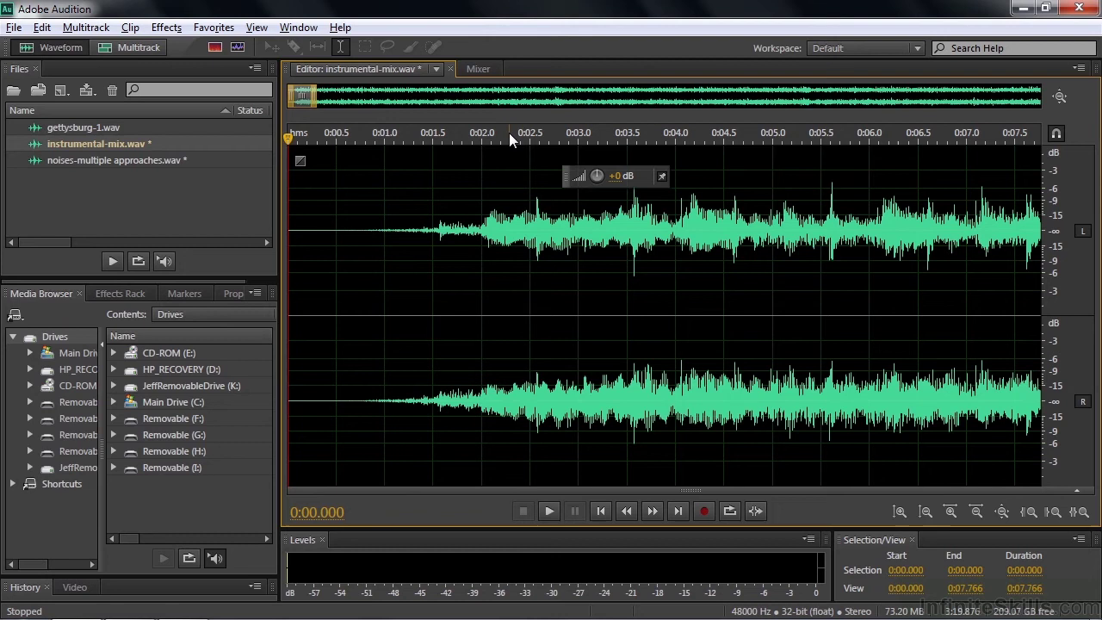
Insert 1 second of silence at the file start with Edit > Insert > Silence.
left_click(166, 27)
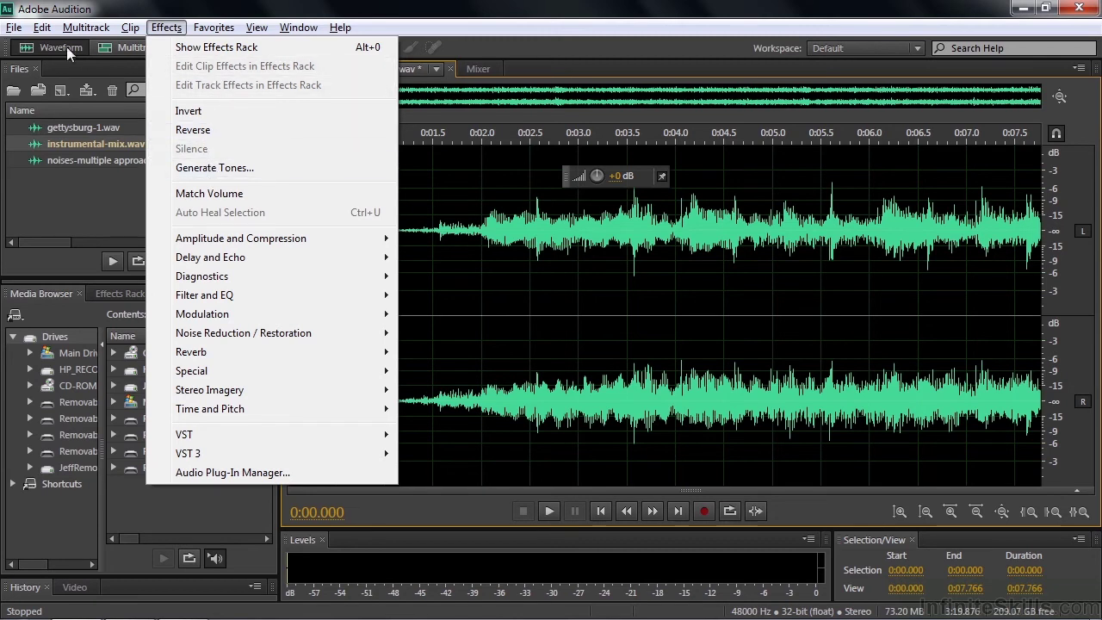
mouse_move(43, 28)
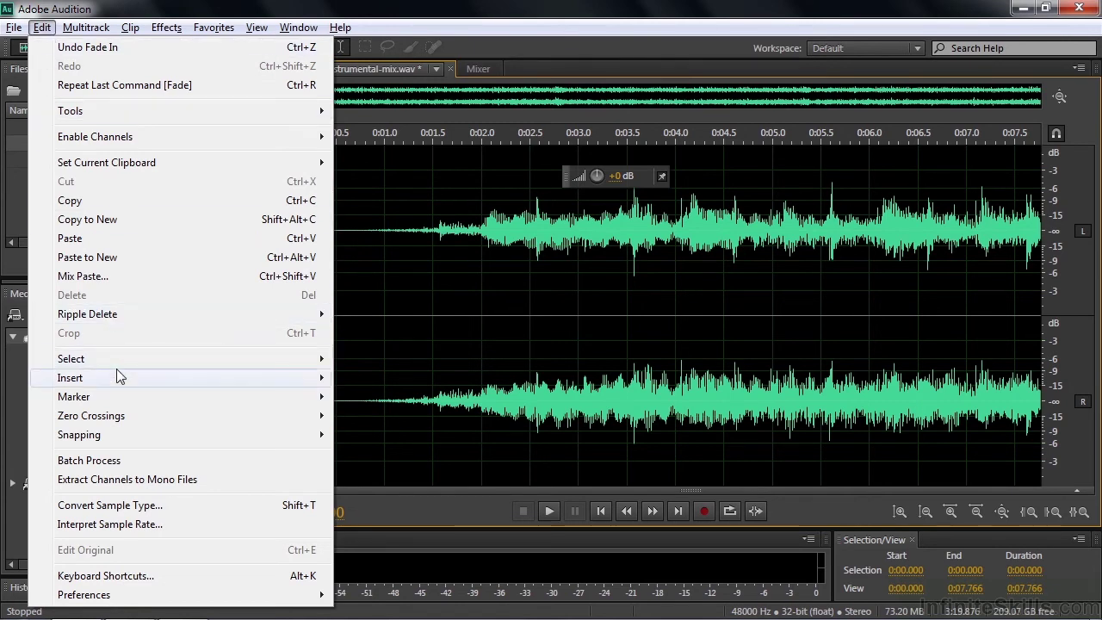
mouse_move(117, 371)
mouse_move(379, 384)
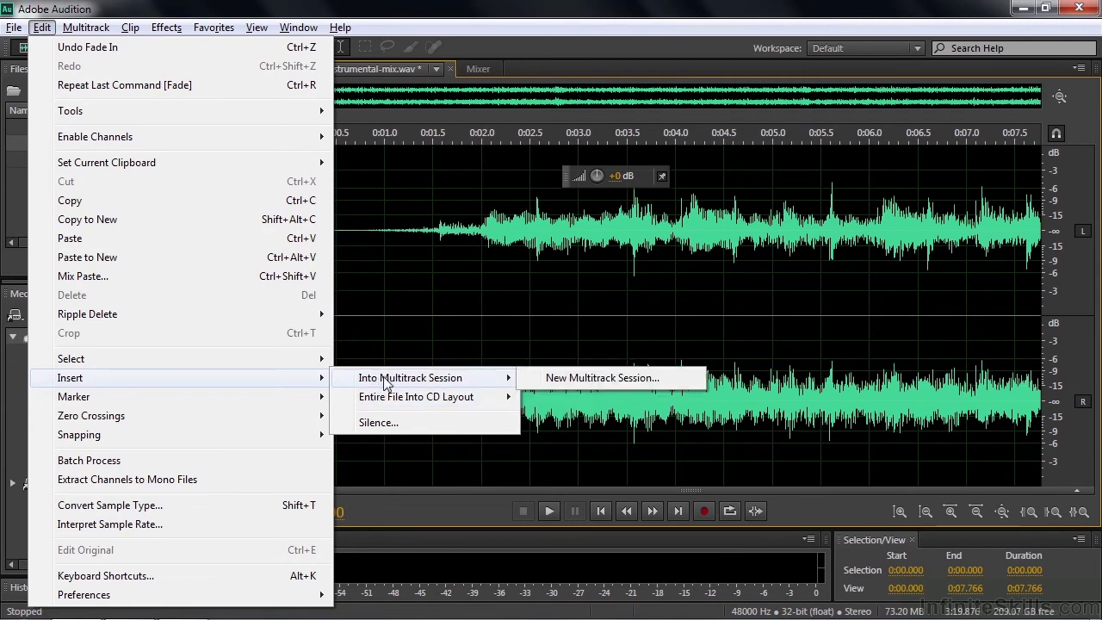
mouse_move(376, 406)
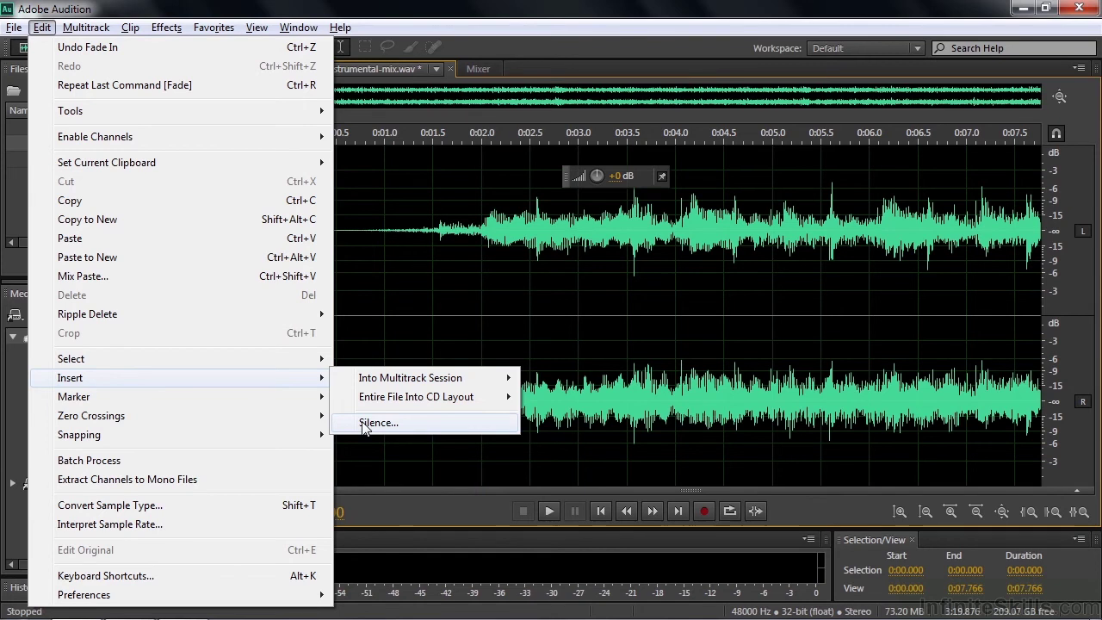
left_click(363, 424)
left_click_drag(525, 274, 587, 243)
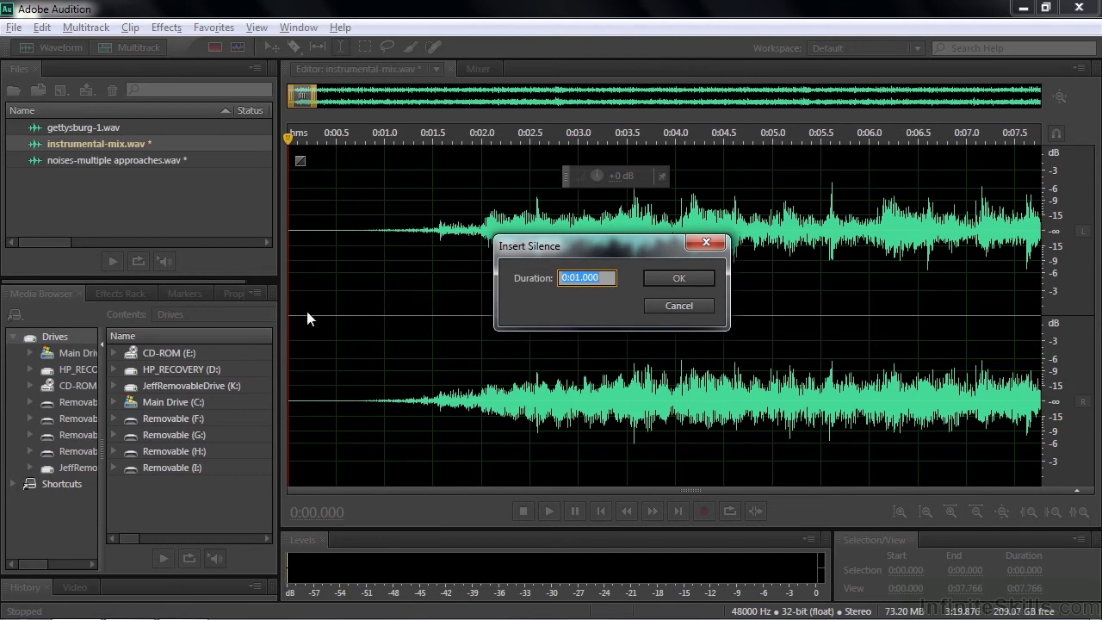
key("Return")
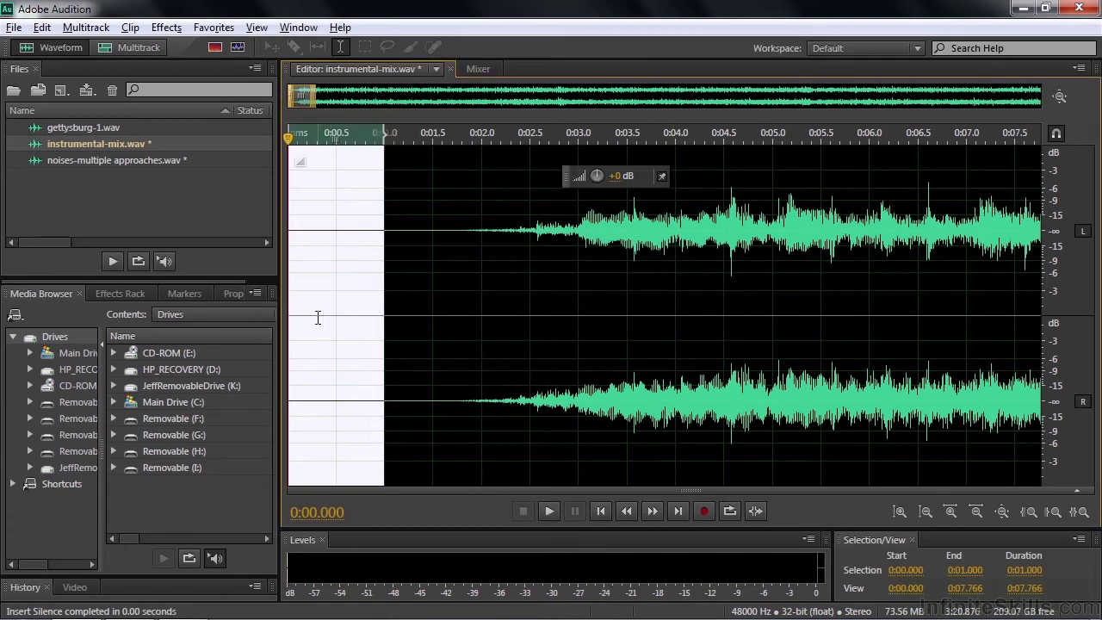
Play back from inside the new silent opening to check it.
left_click(318, 319)
key("space")
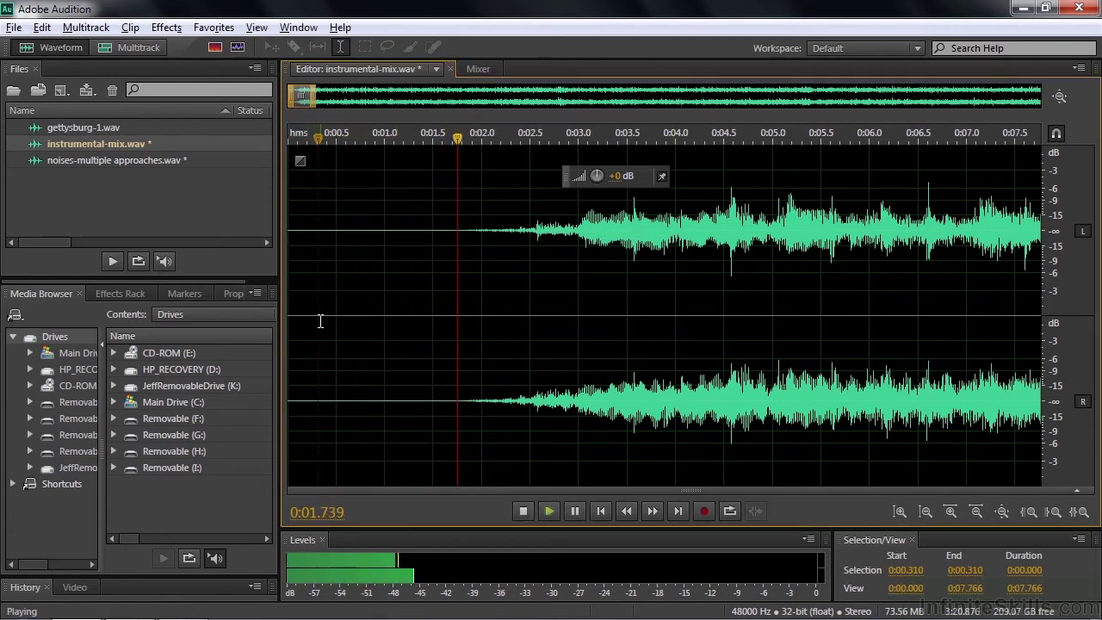
key("space")
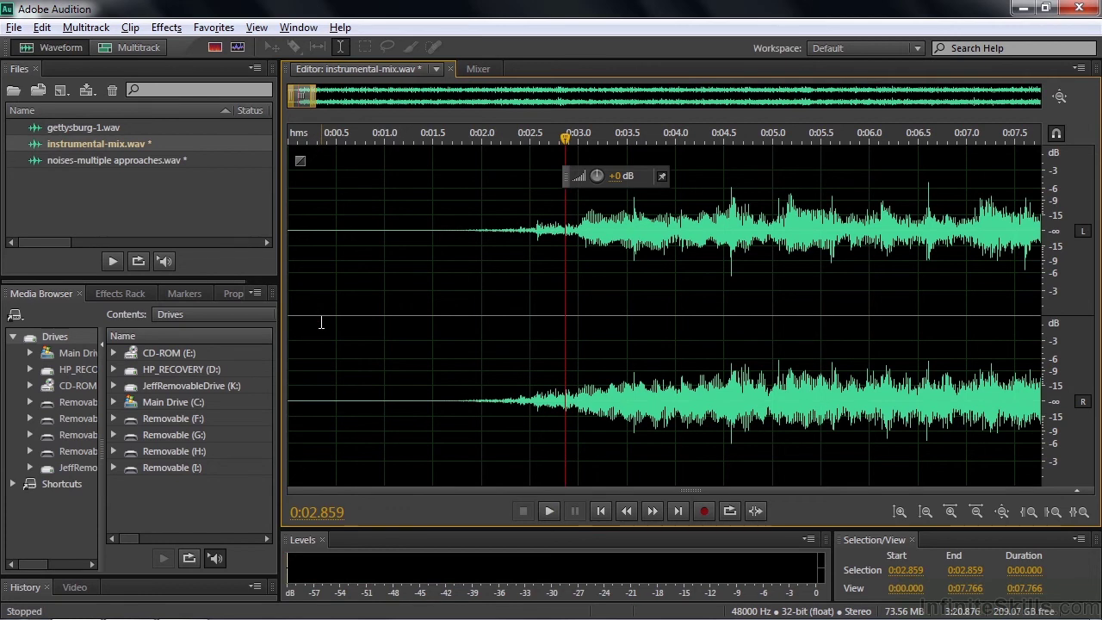
Zoom into the last seconds, fade out from about 3:17.9 to the end, and preview it.
key("End")
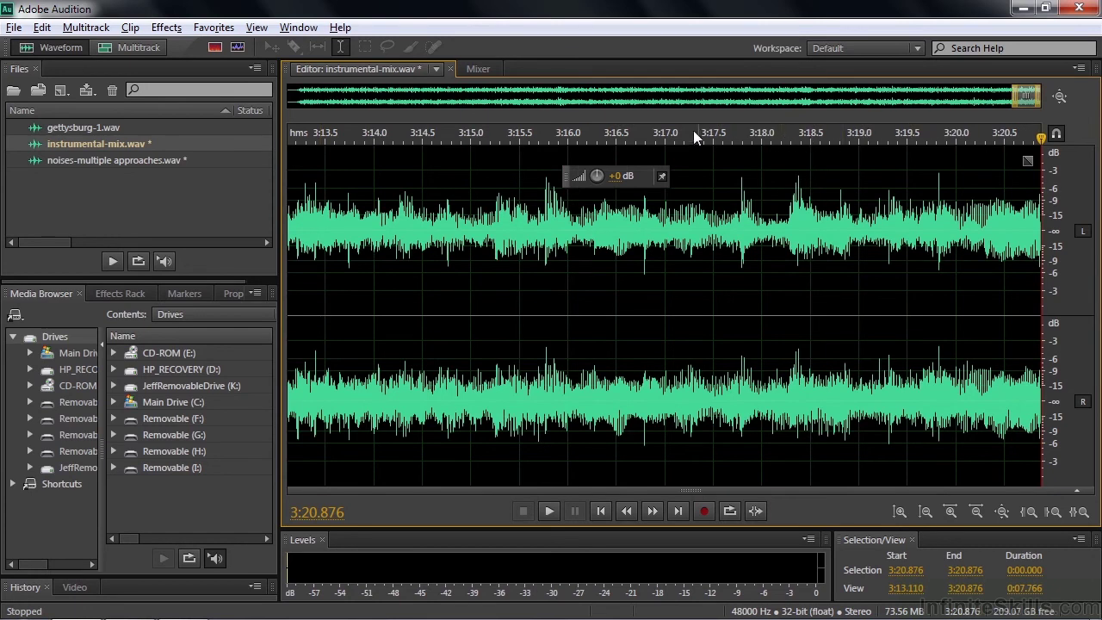
left_click_drag(634, 137, 1044, 138)
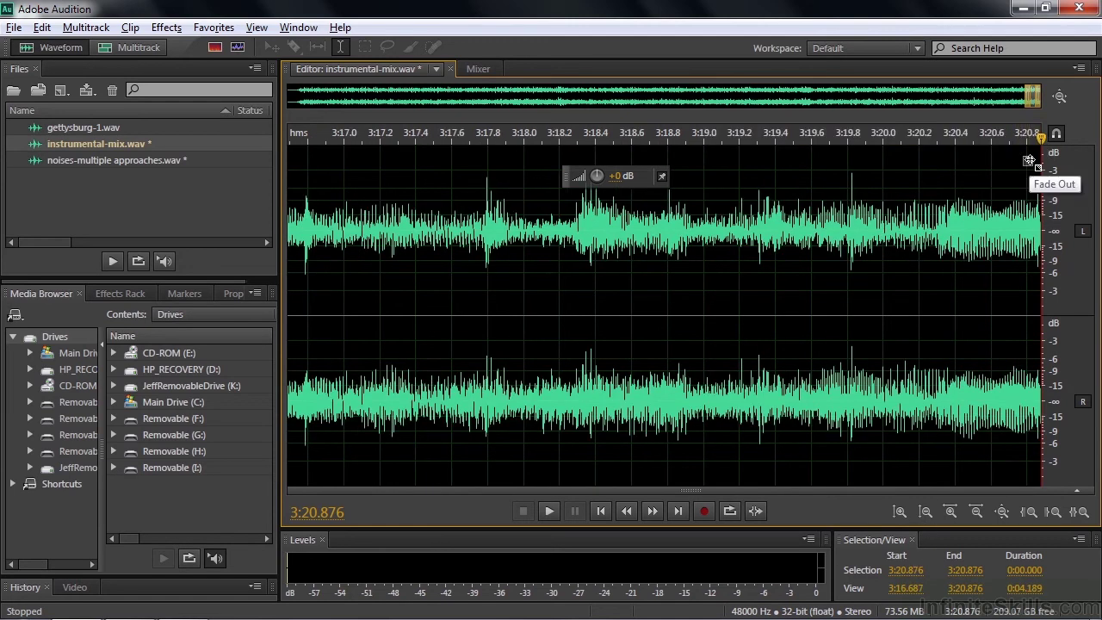
left_click_drag(1028, 160, 474, 172)
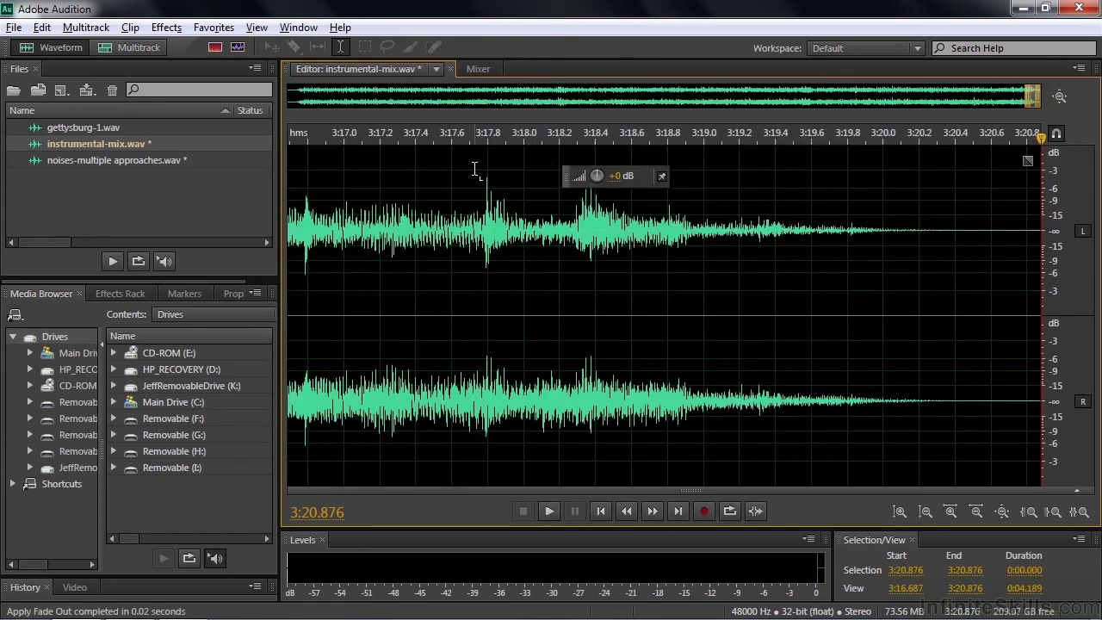
left_click(530, 234)
key("space")
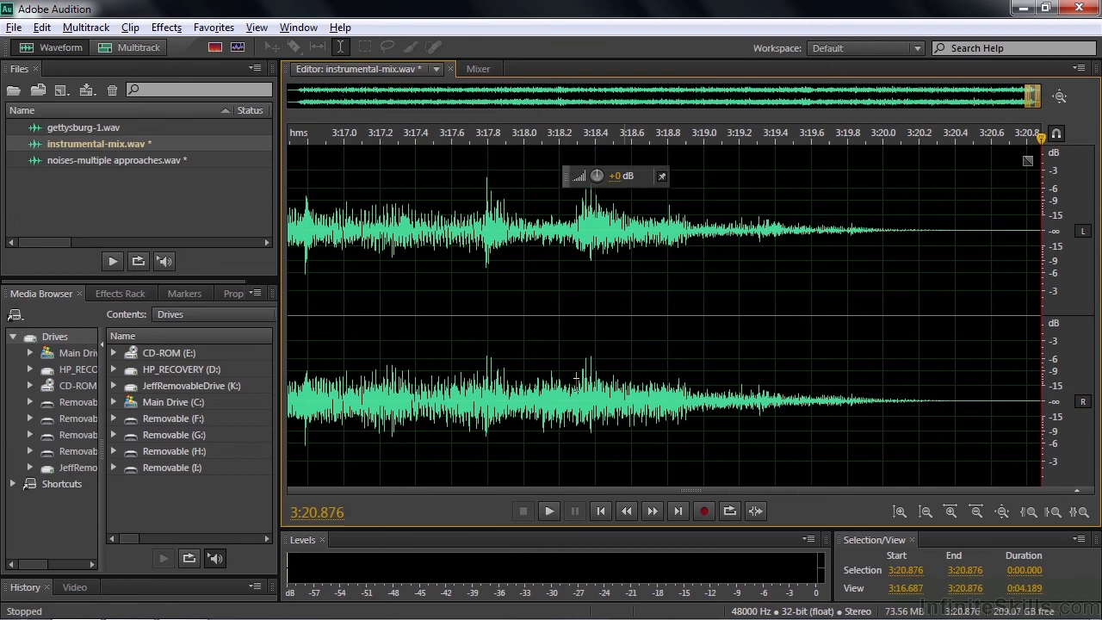
Append one second of silence after the fade-out at the end of the file.
left_click(42, 27)
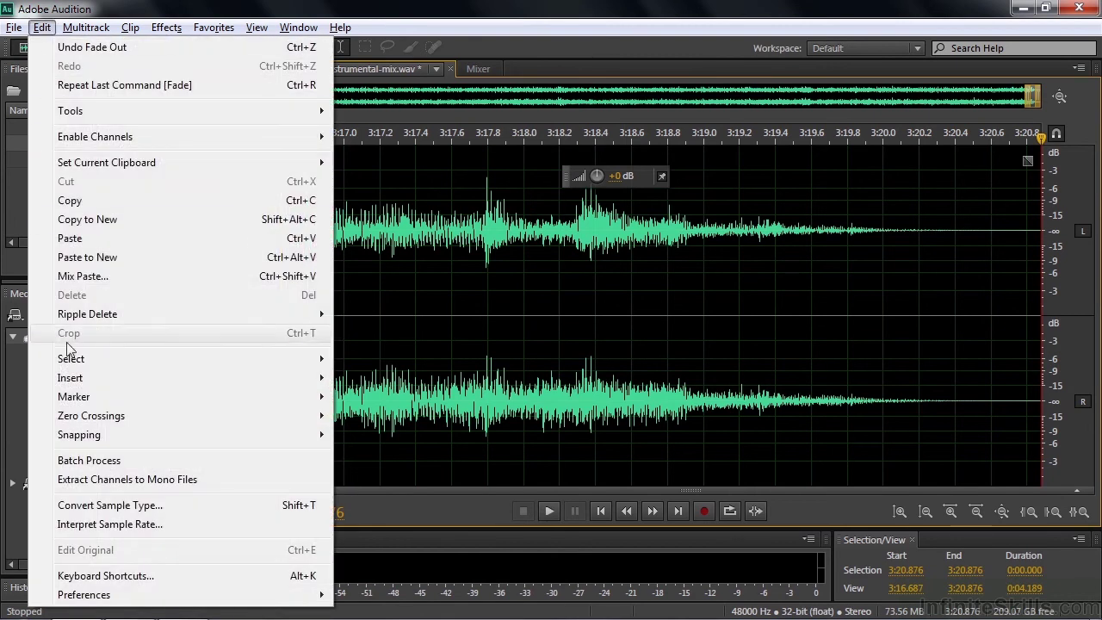
mouse_move(91, 381)
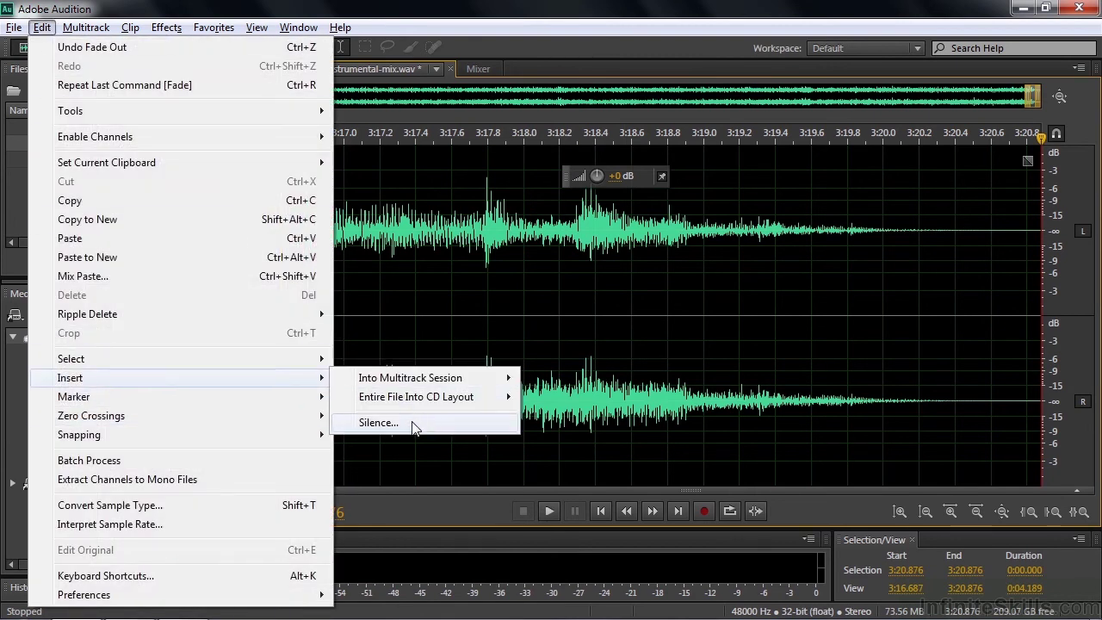
left_click(378, 421)
left_click(614, 305)
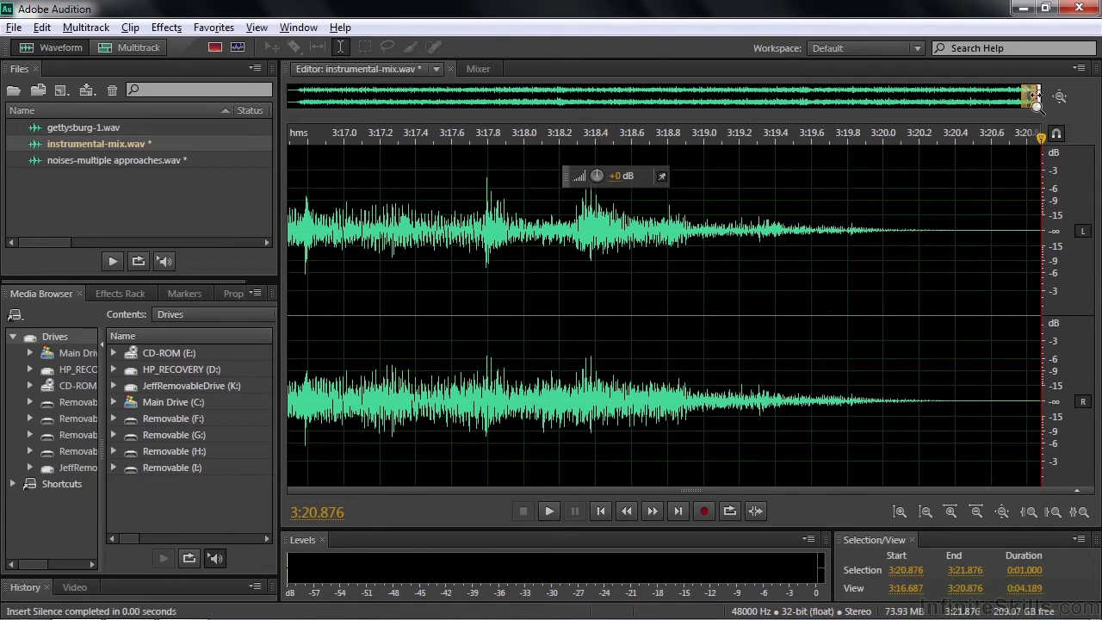
Scroll the view back and place the playhead at 3:12.000.
left_click_drag(1029, 97, 1033, 98)
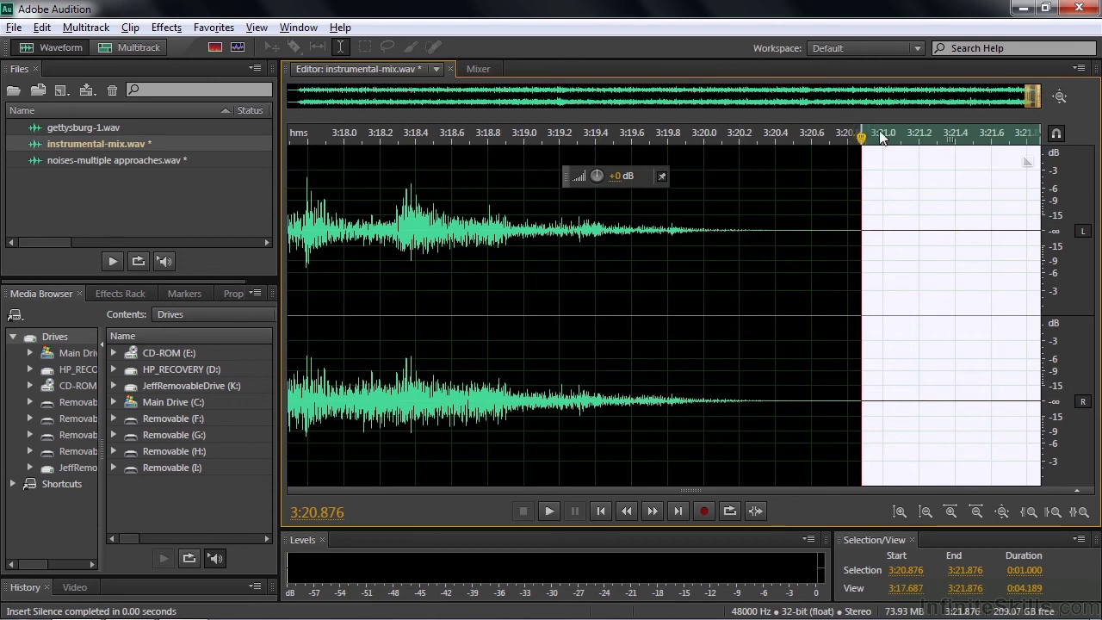
left_click_drag(1029, 97, 997, 104)
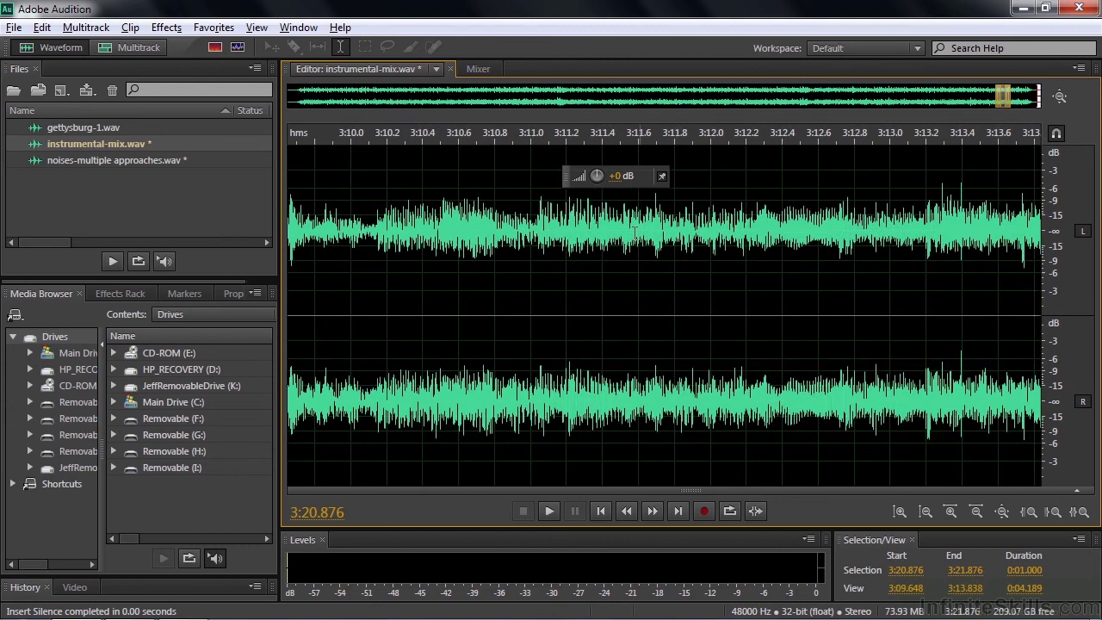
left_click(708, 217)
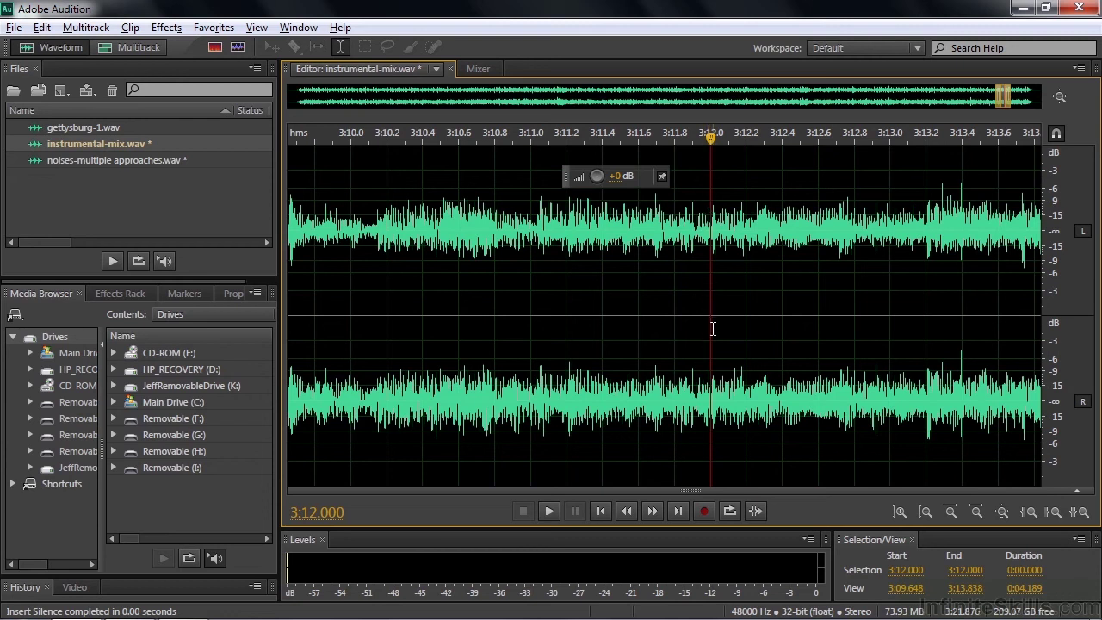
left_click(41, 27)
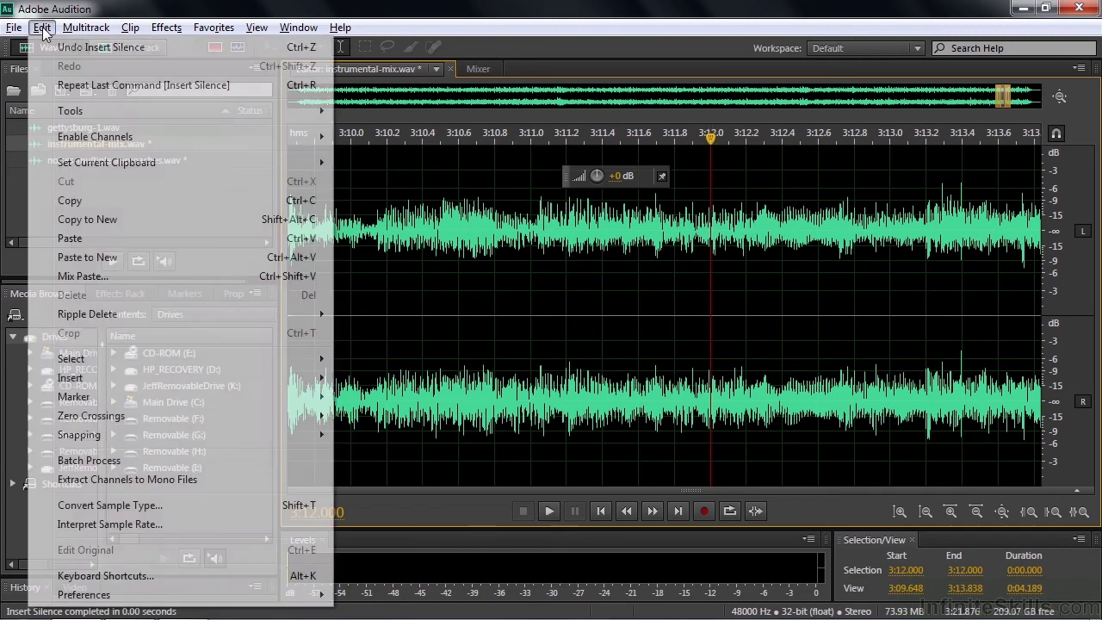
mouse_move(89, 376)
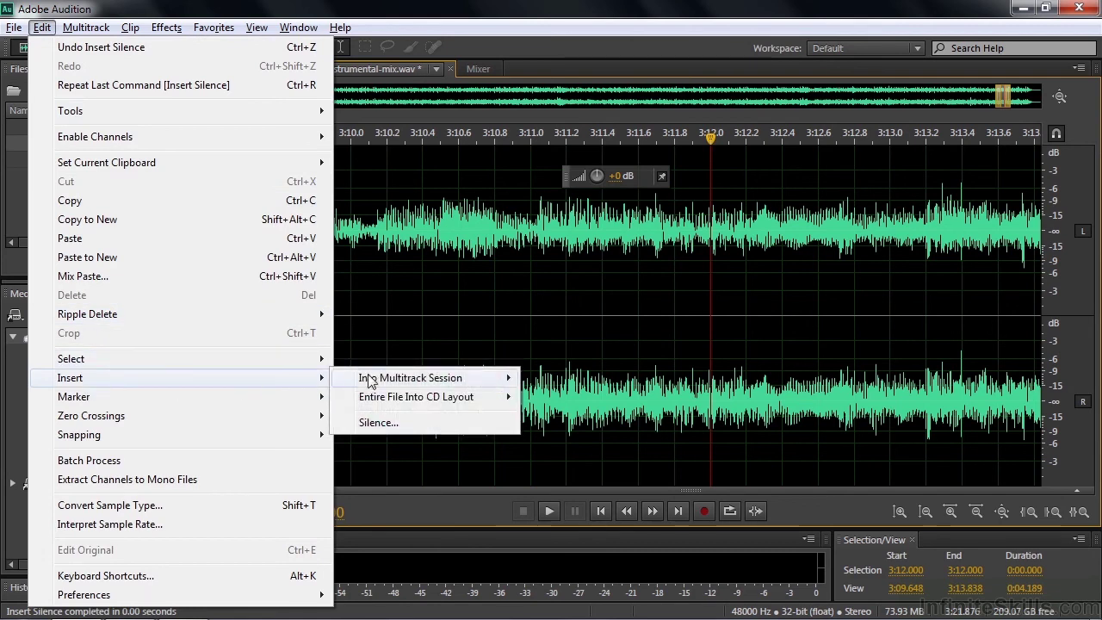
left_click(383, 423)
left_click(616, 305)
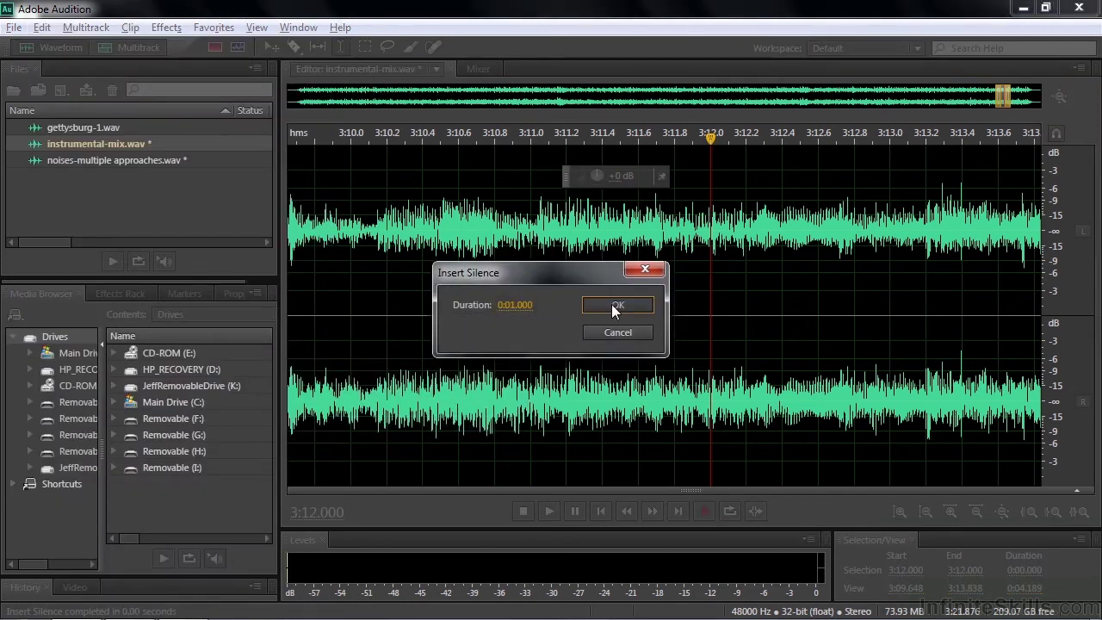
left_click(695, 317)
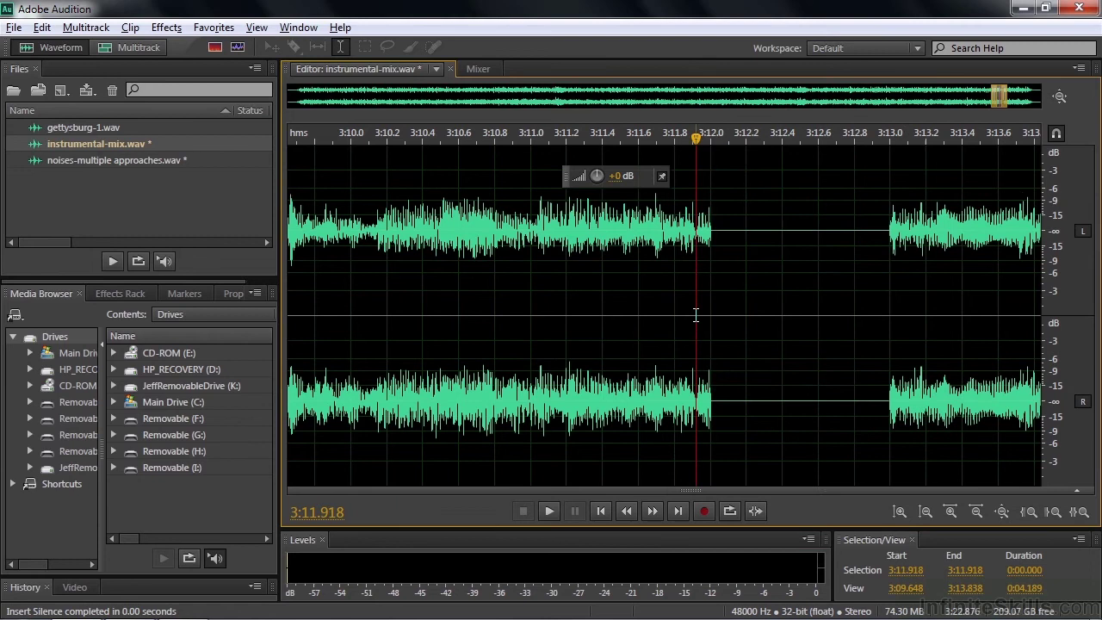
key("space")
key("space")
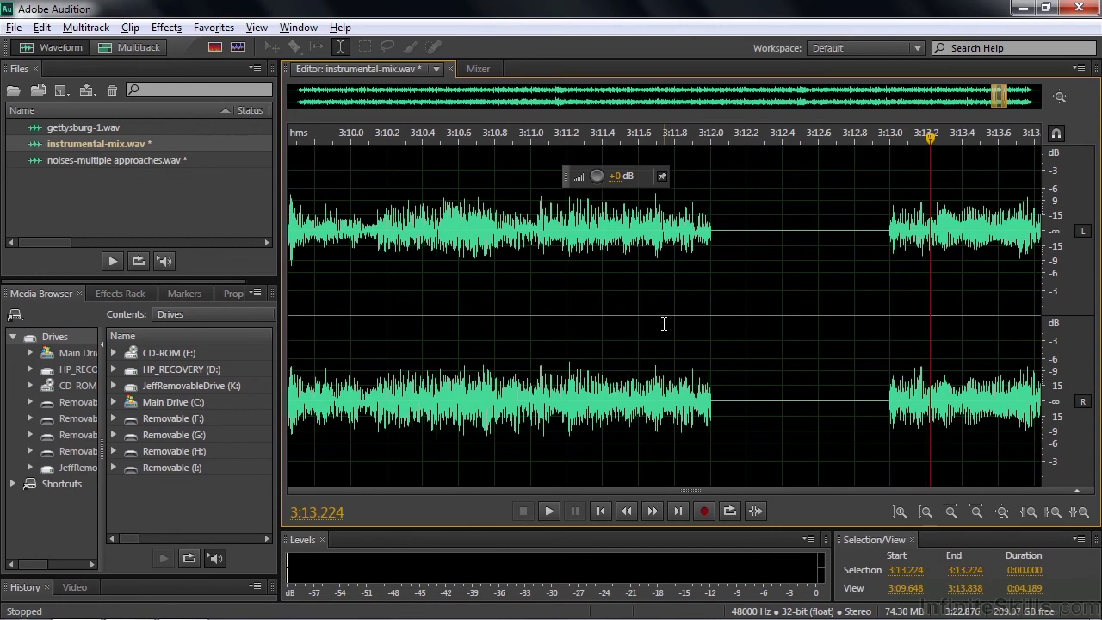
key("ctrl+z")
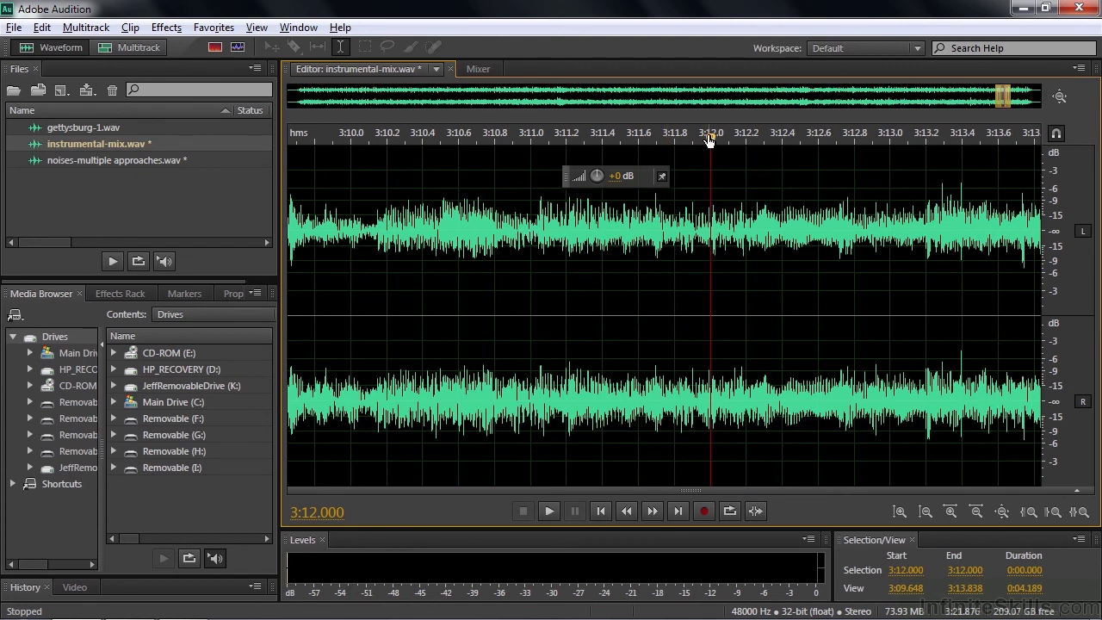
Zoom out fully, select 0:03.691 to 0:20.000, and play the selection.
key("Home")
key("backslash")
left_click_drag(302, 397, 362, 404)
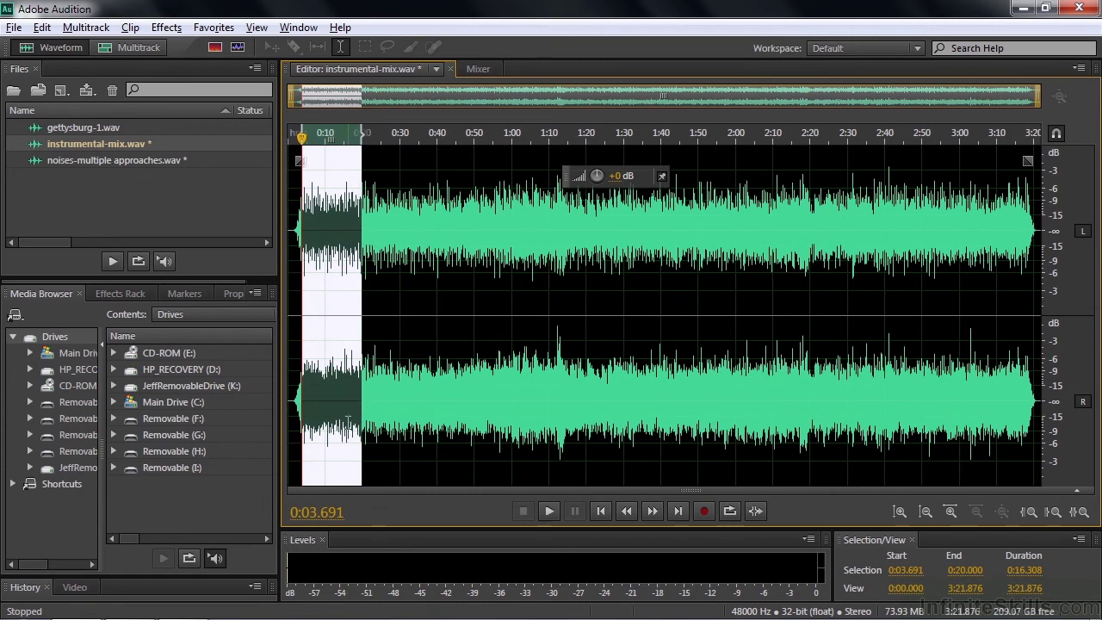
key("space")
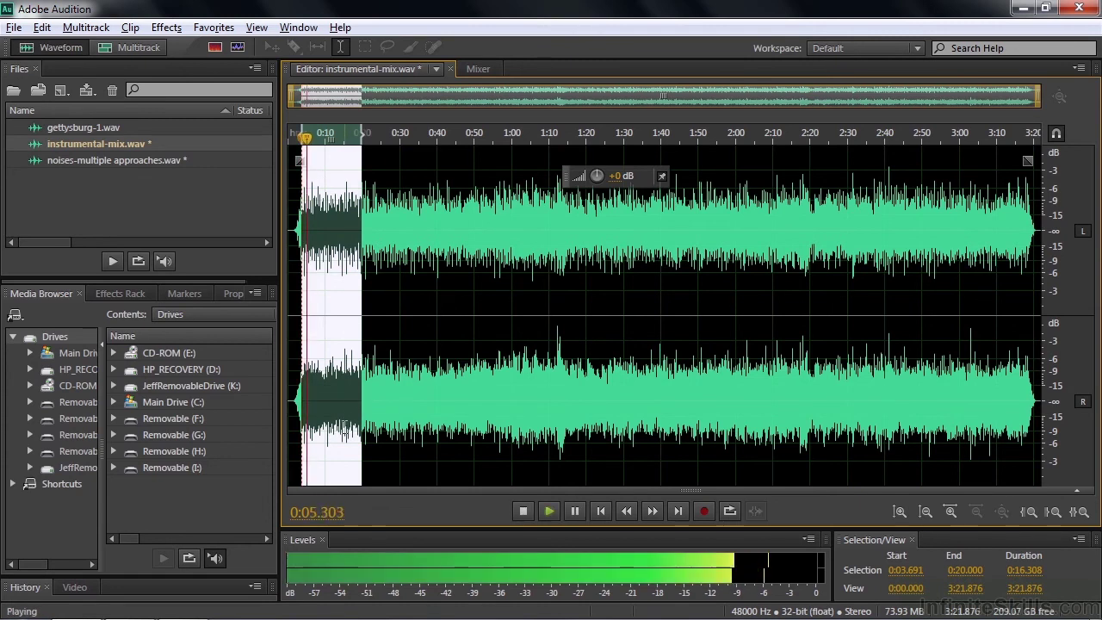
key("space")
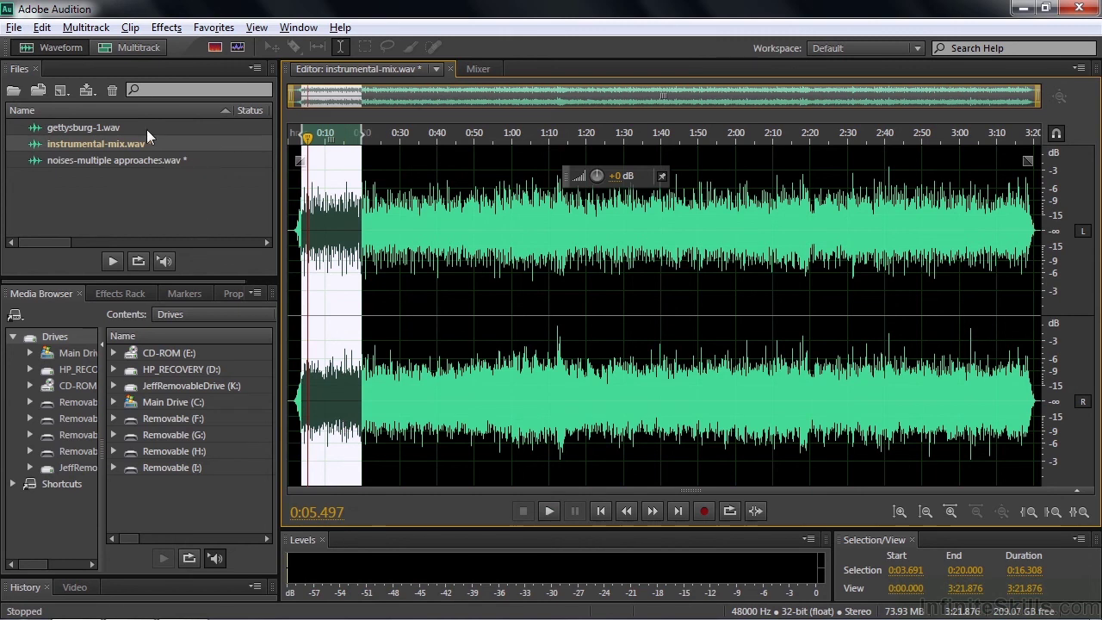
Apply Effects > Reverse to the selection and play the reversed passage.
left_click(167, 28)
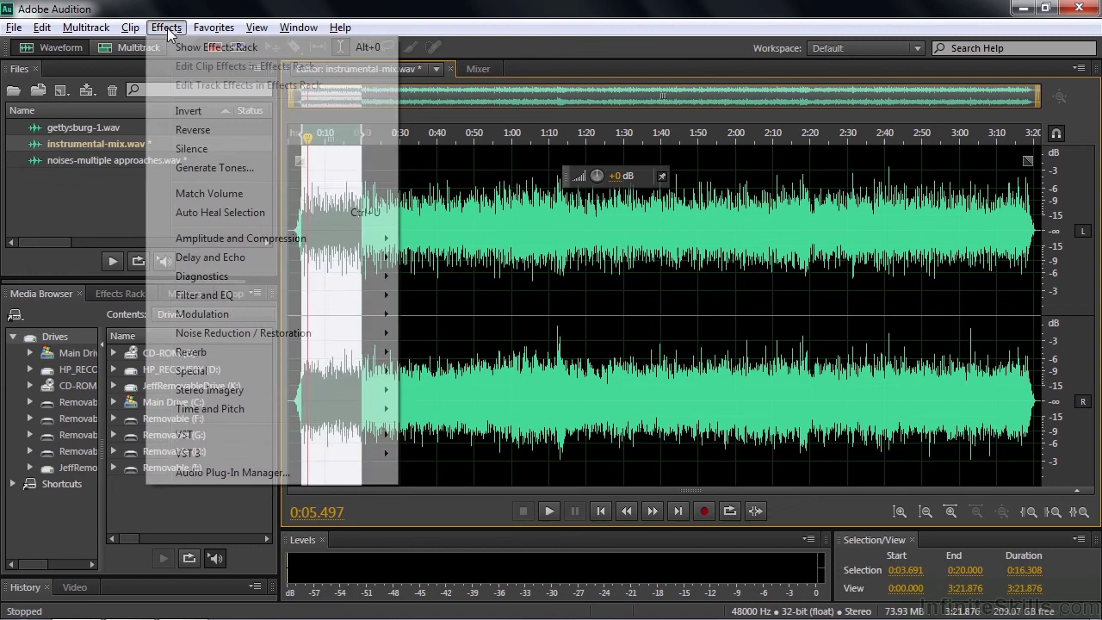
left_click(192, 131)
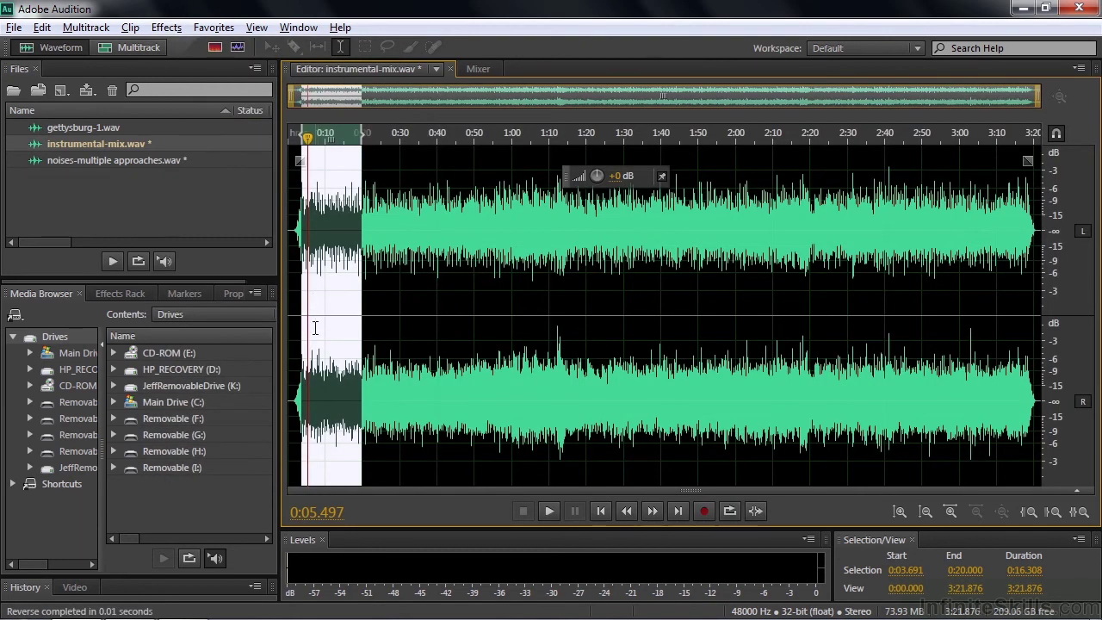
key("space")
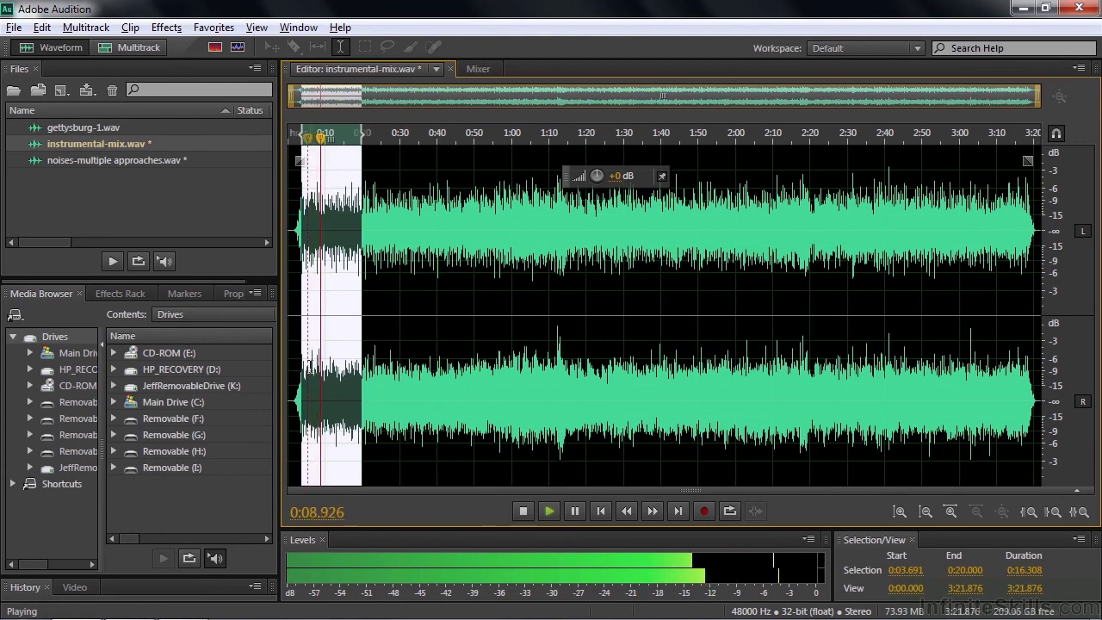
key("space")
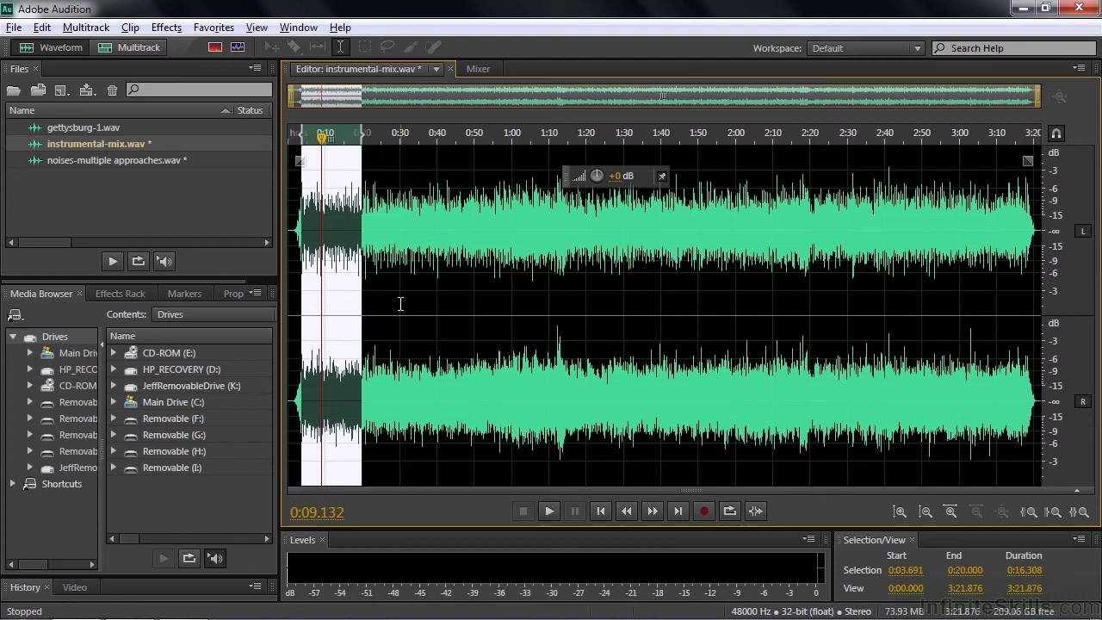
left_click(166, 28)
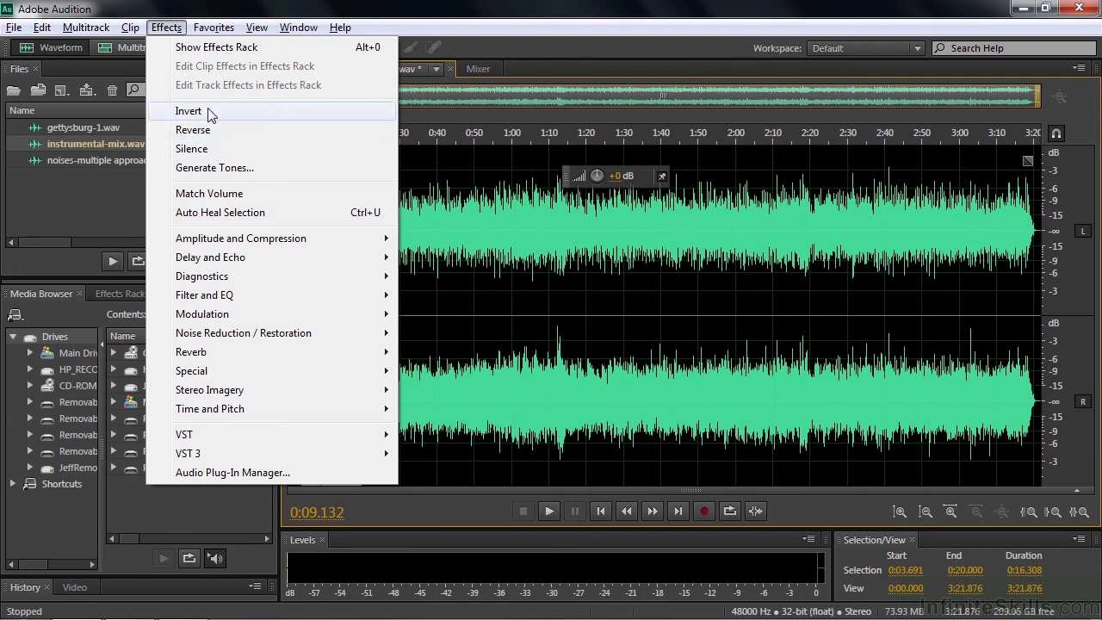
left_click(85, 200)
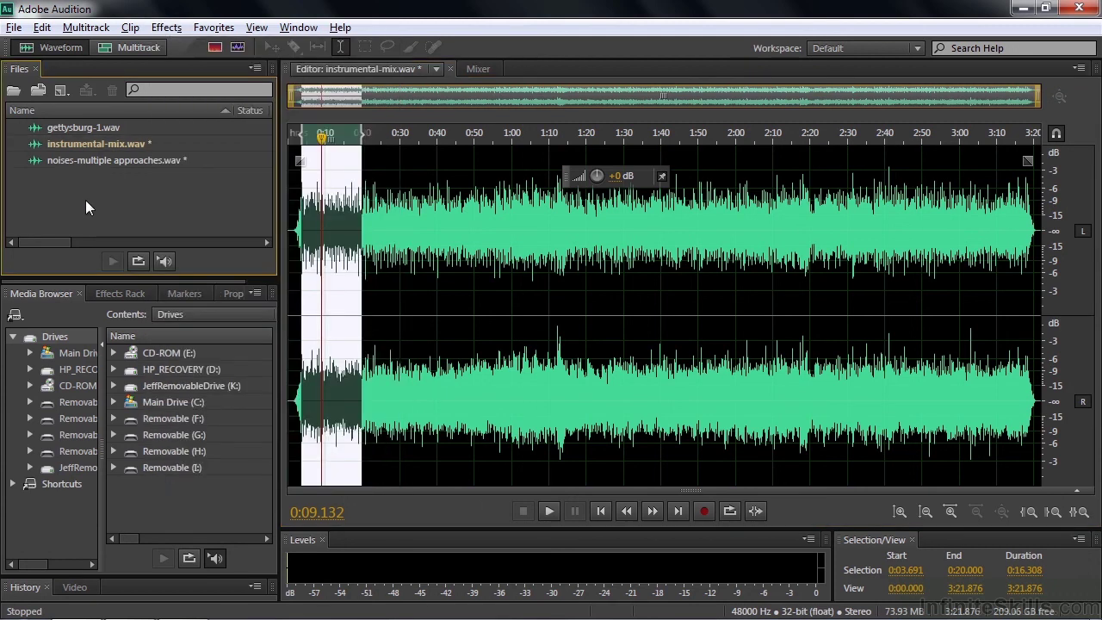
In gettysburg-1.wav, select 0:00.356–0:02.000, preview it, and raise its volume.
double_click(38, 129)
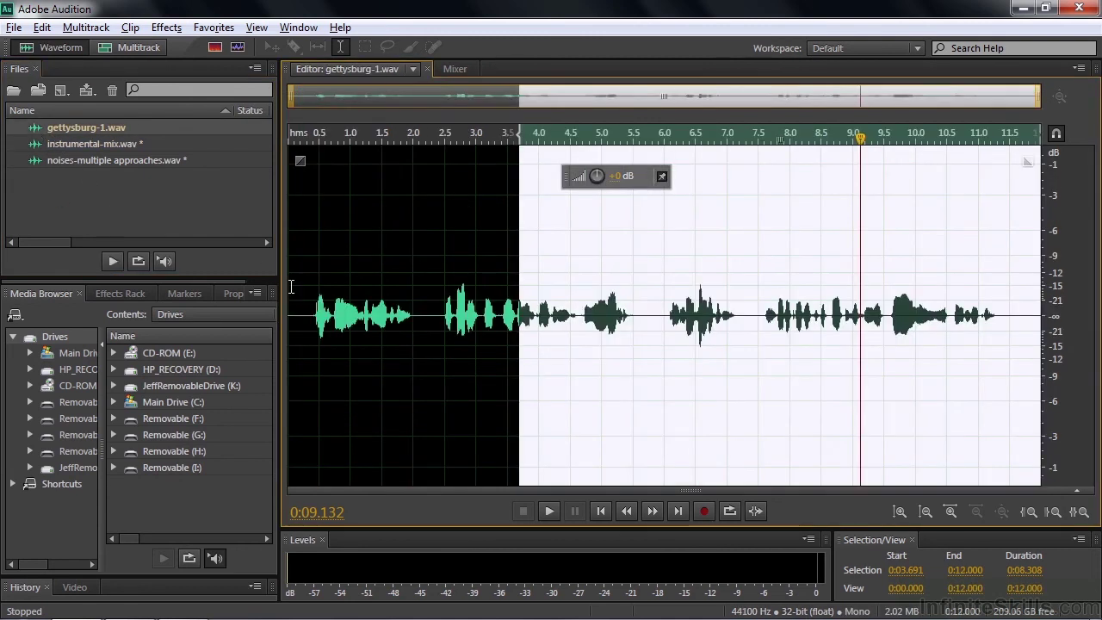
left_click_drag(310, 306, 413, 314)
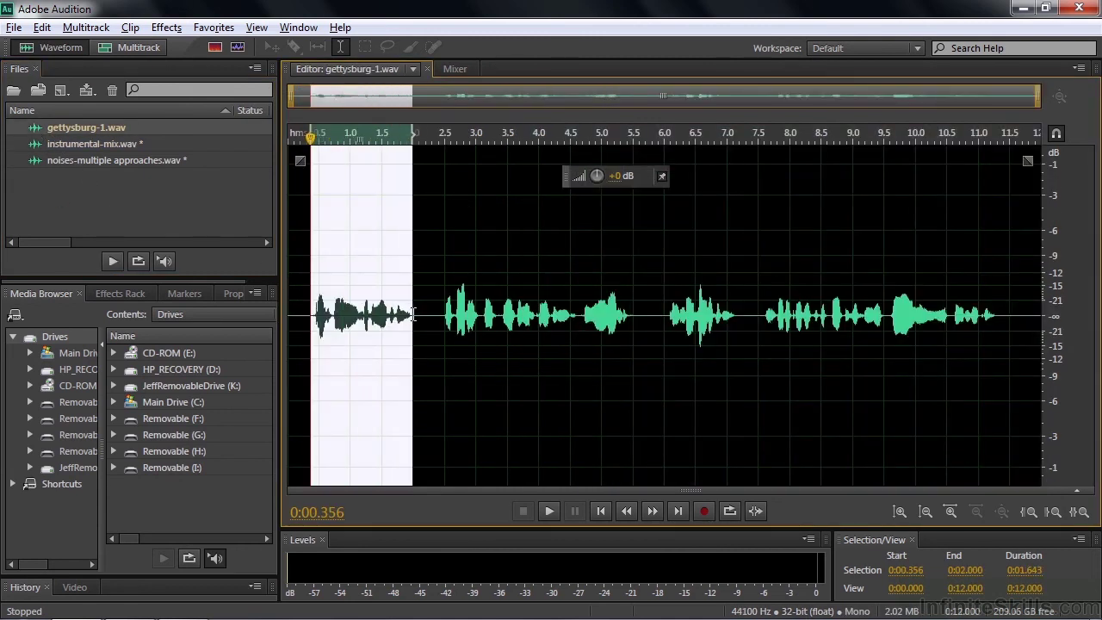
key("space")
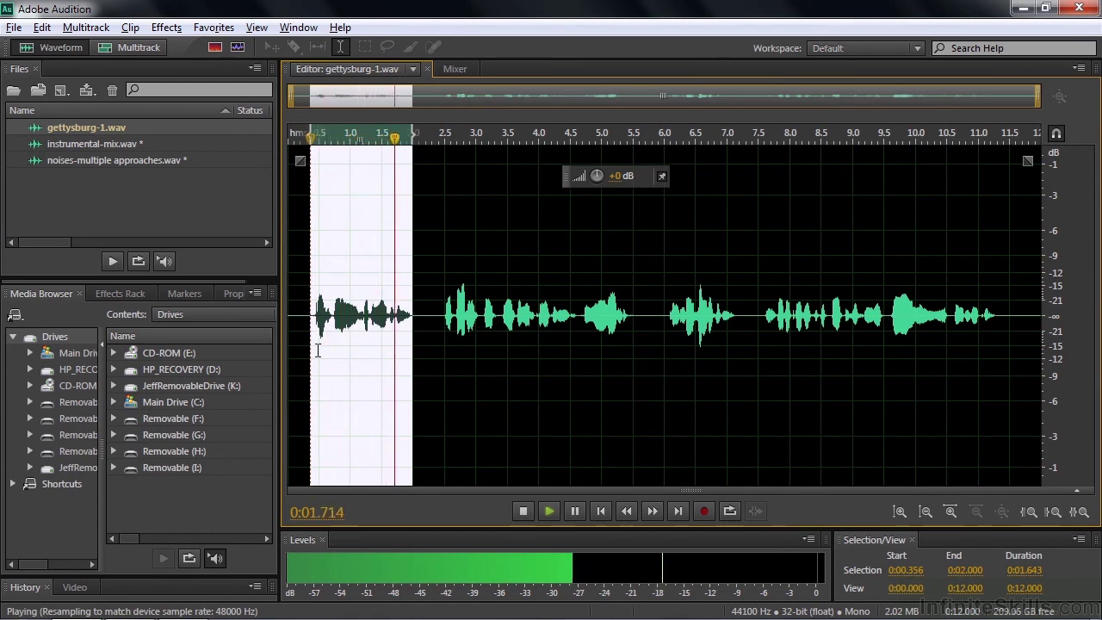
left_click_drag(594, 175, 658, 181)
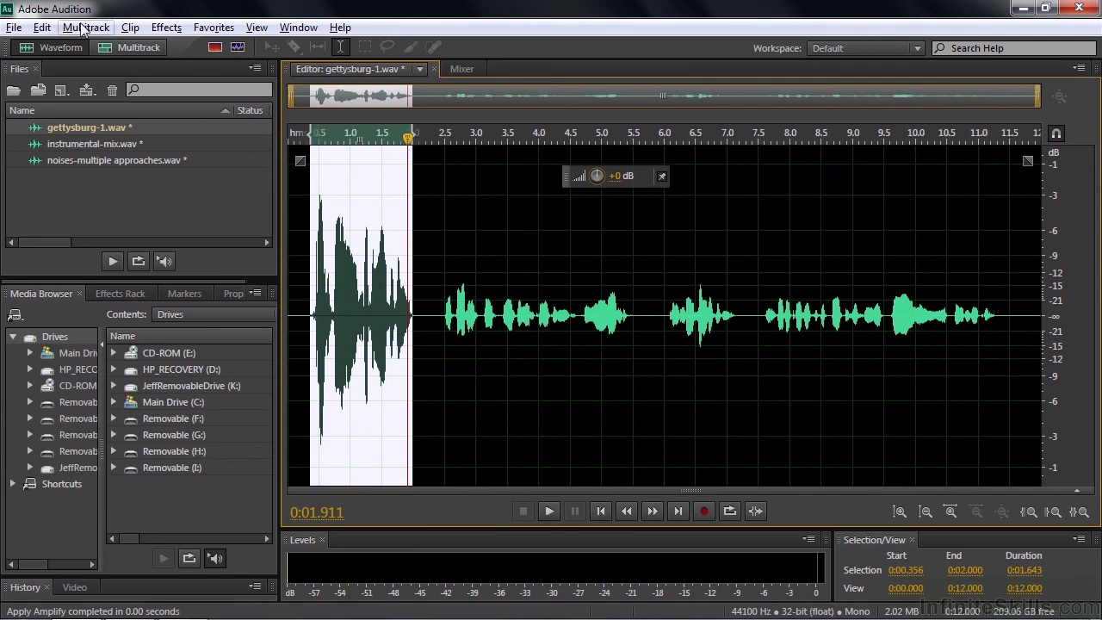
Reverse the amplified phrase with Effects > Reverse and play back the result.
left_click(167, 28)
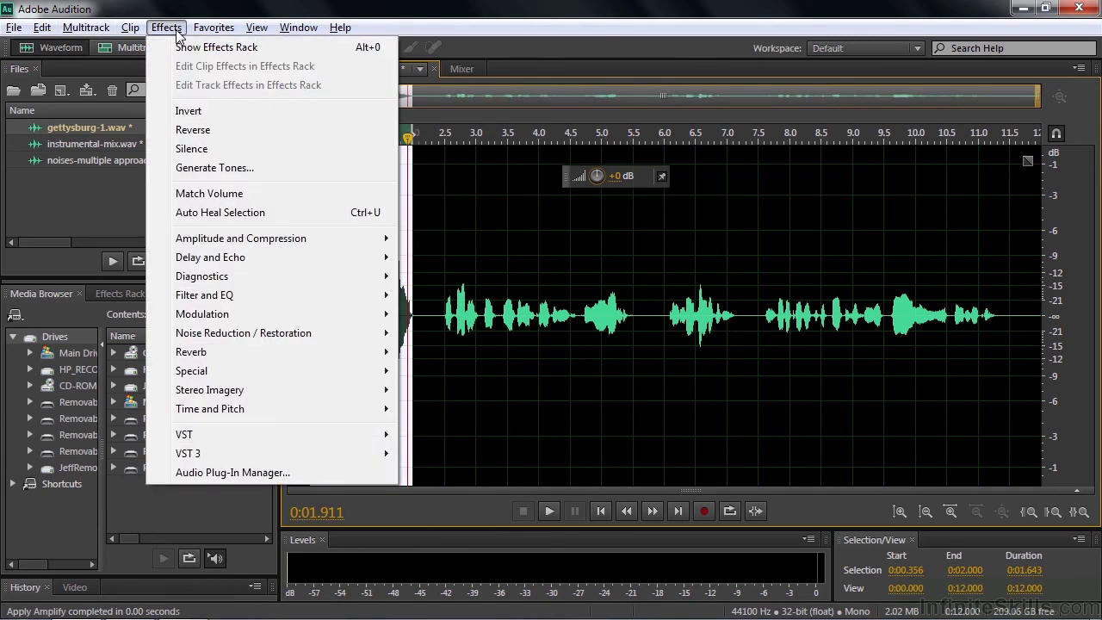
left_click(204, 136)
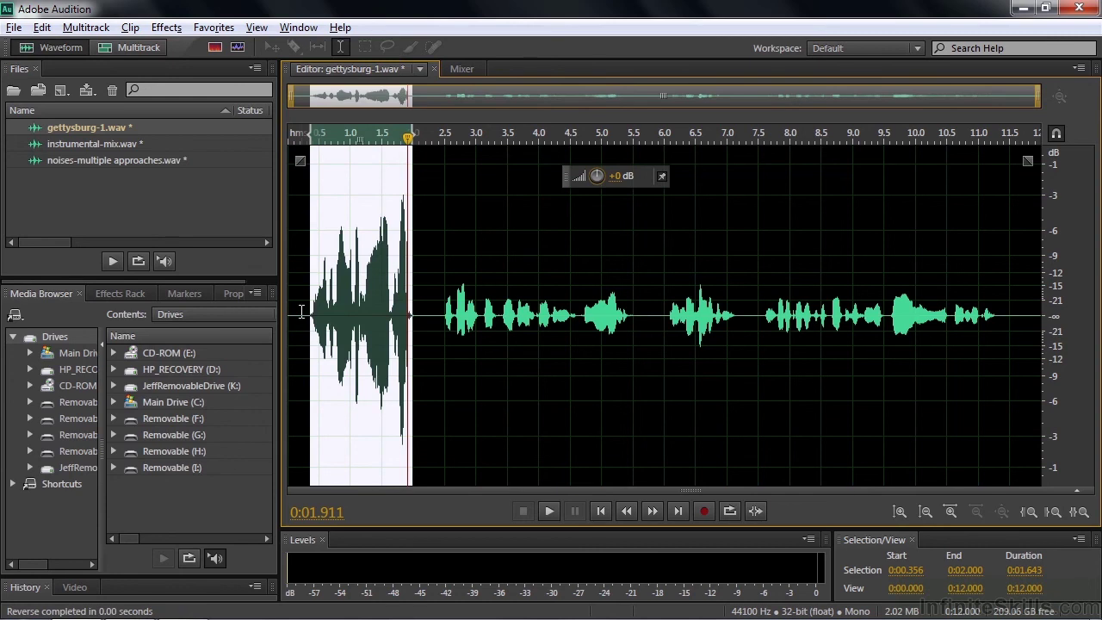
left_click(301, 311)
key("space")
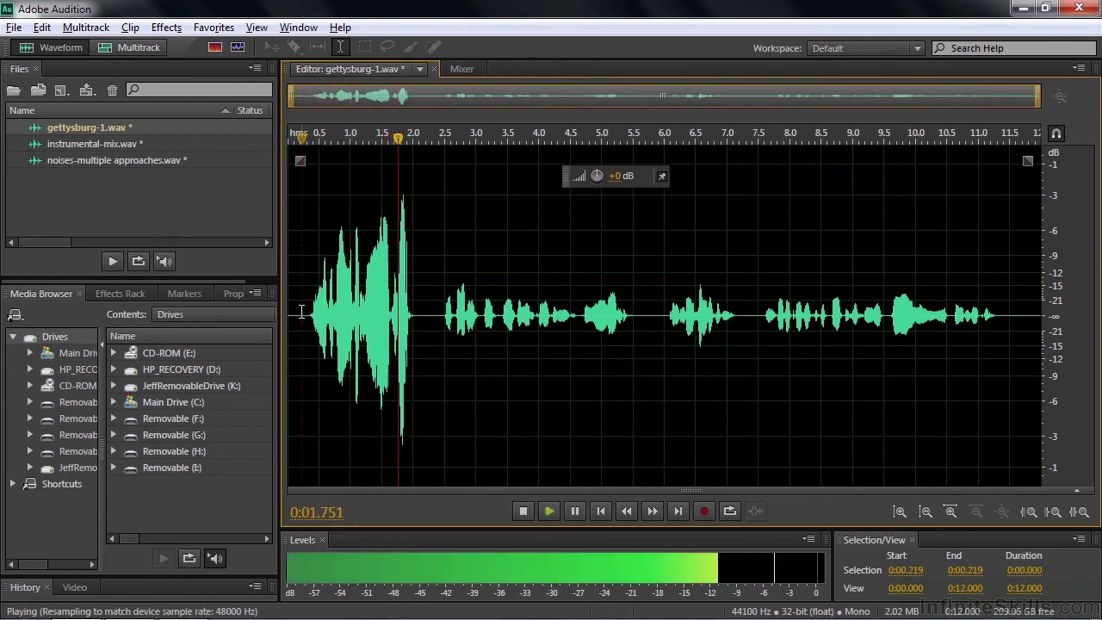
key("space")
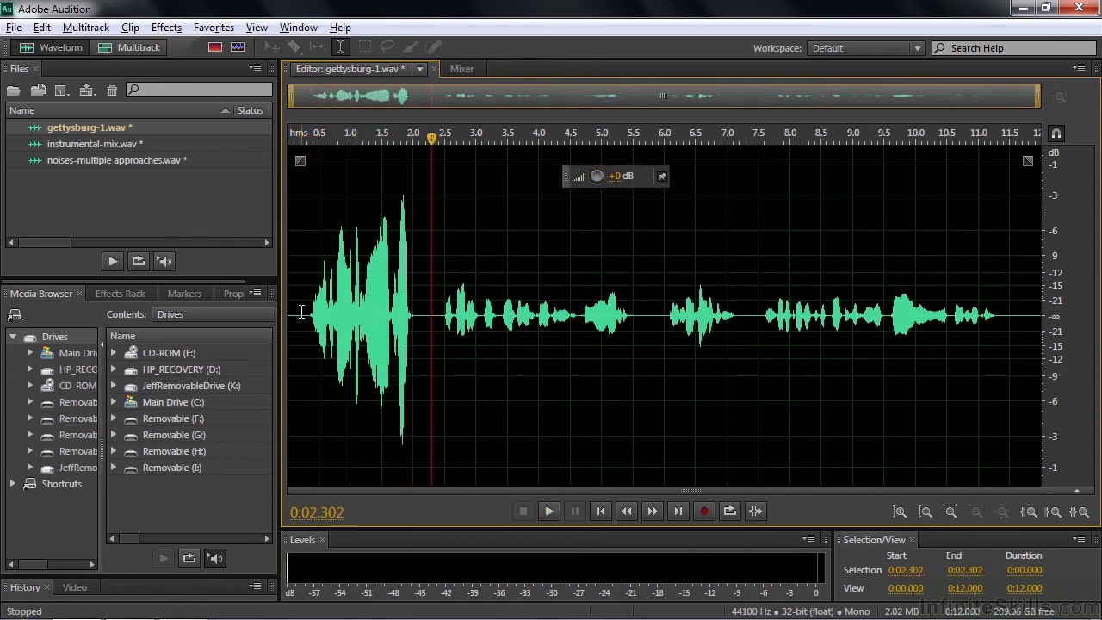